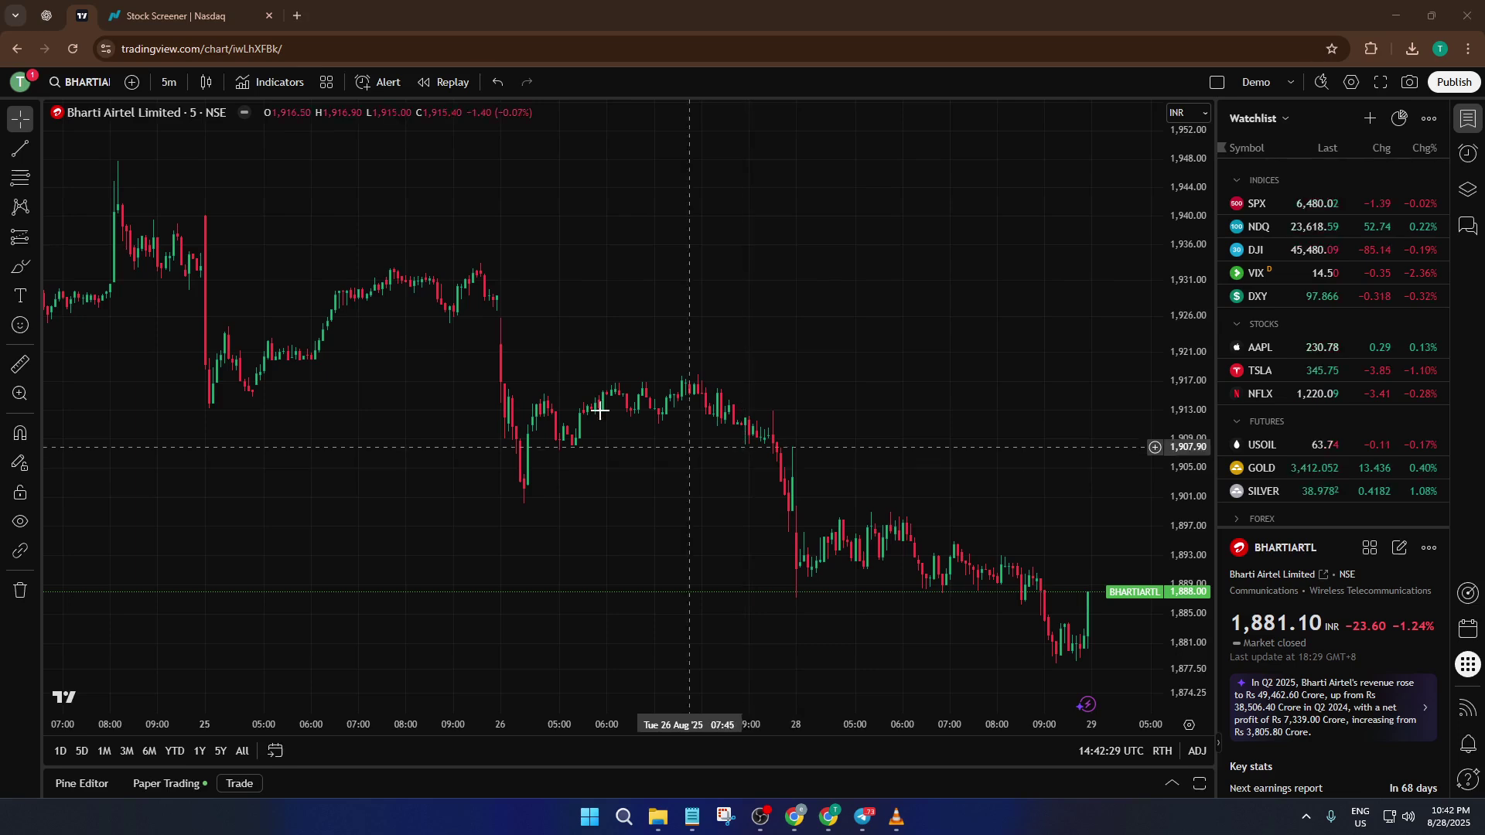
# Switch to the Nasdaq Stock Screener page and briefly highlight its Stock Screener heading.
pyautogui.click(169, 6)
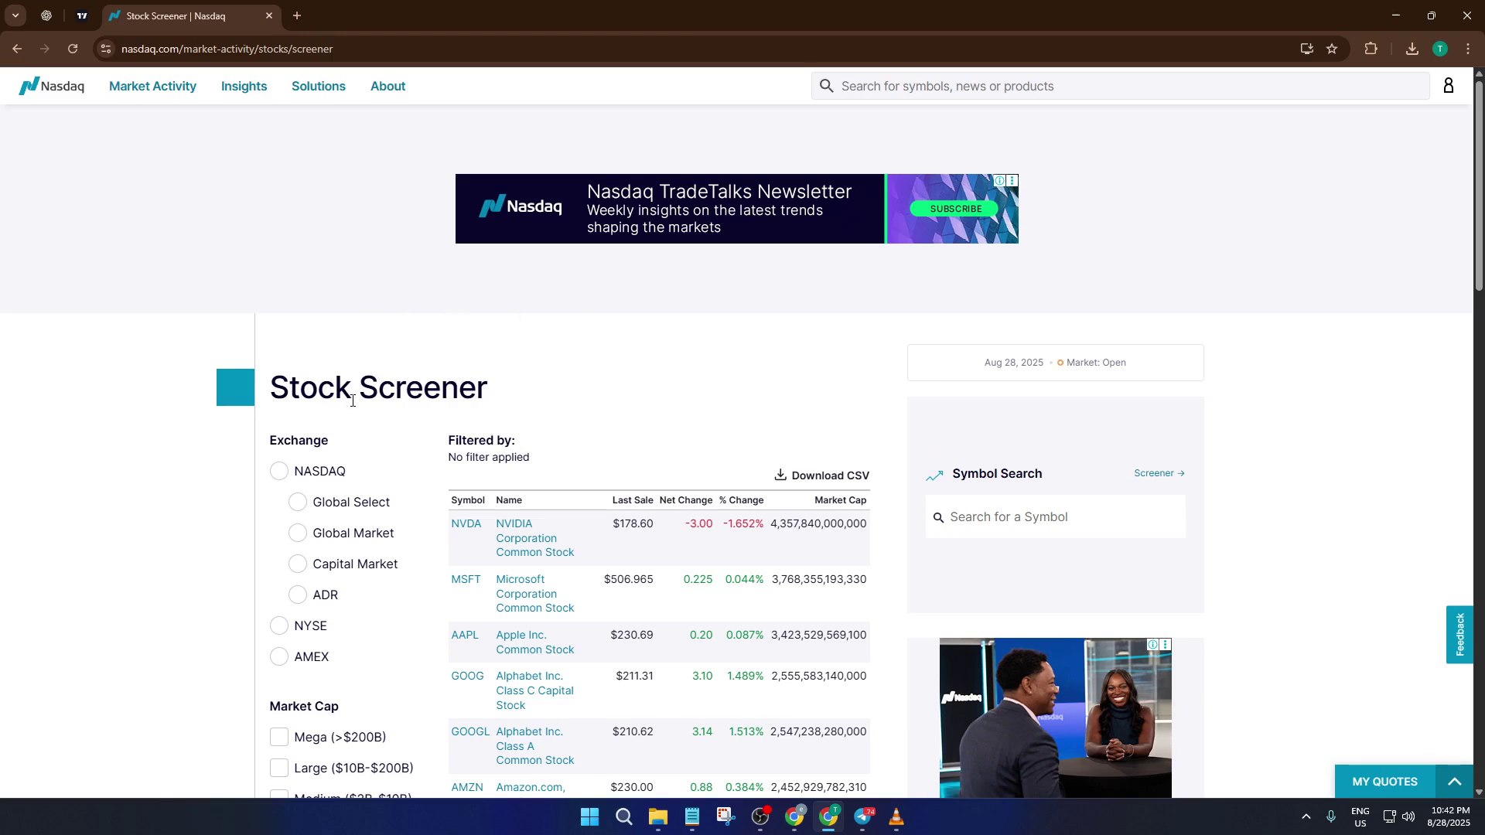
pyautogui.moveTo(516, 401); pyautogui.dragTo(266, 393)
pyautogui.click(569, 382)
# Find the Download CSV link and show recent downloads listing three 963 KB nasdaq_screener files.
pyautogui.scroll(-1, 776, 387)
pyautogui.scroll(-4, 755, 312)
pyautogui.scroll(4, 754, 313)
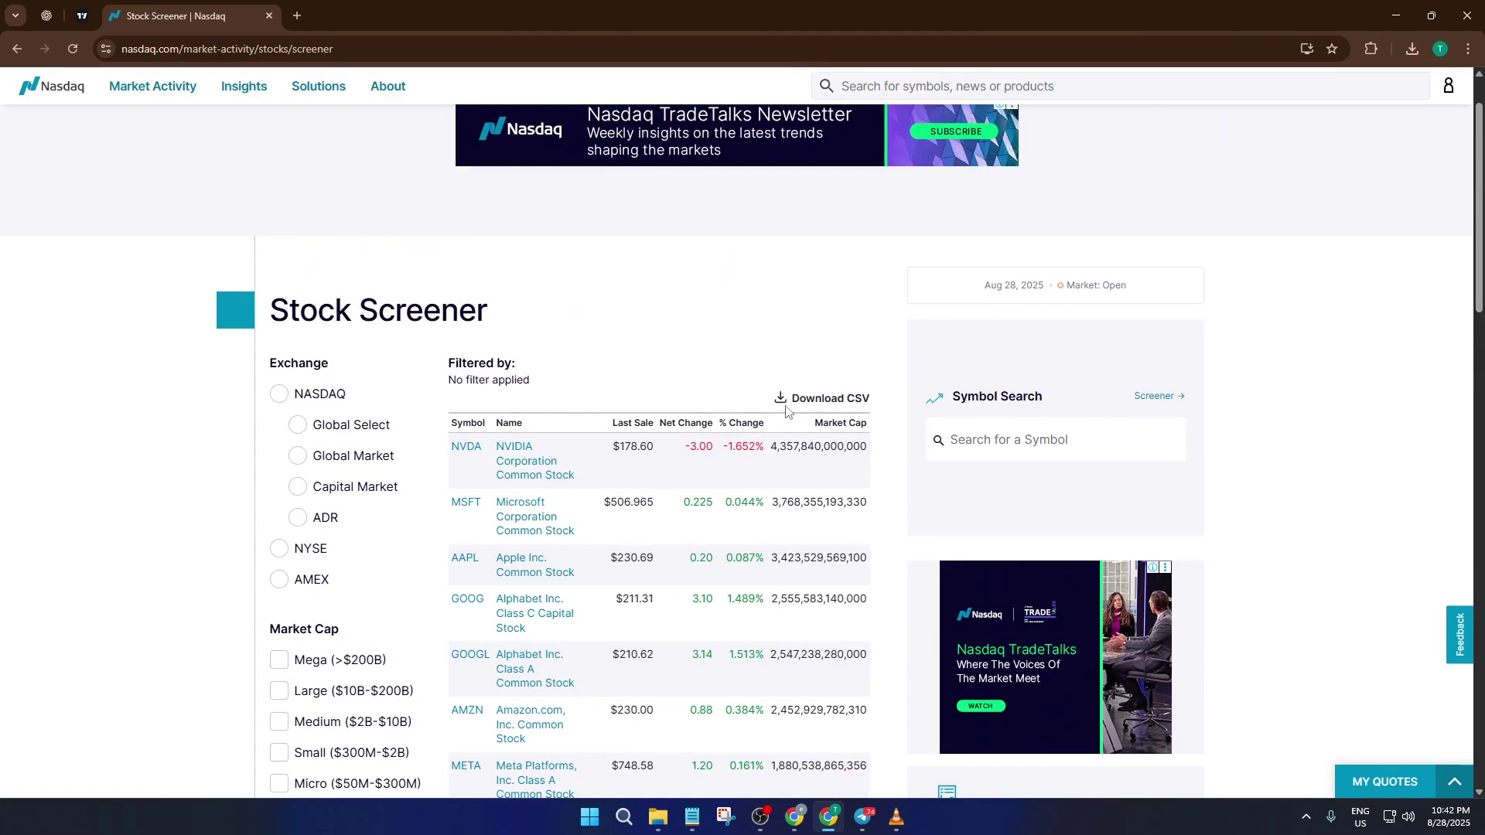
pyautogui.moveTo(887, 405); pyautogui.dragTo(777, 403)
pyautogui.click(1411, 49)
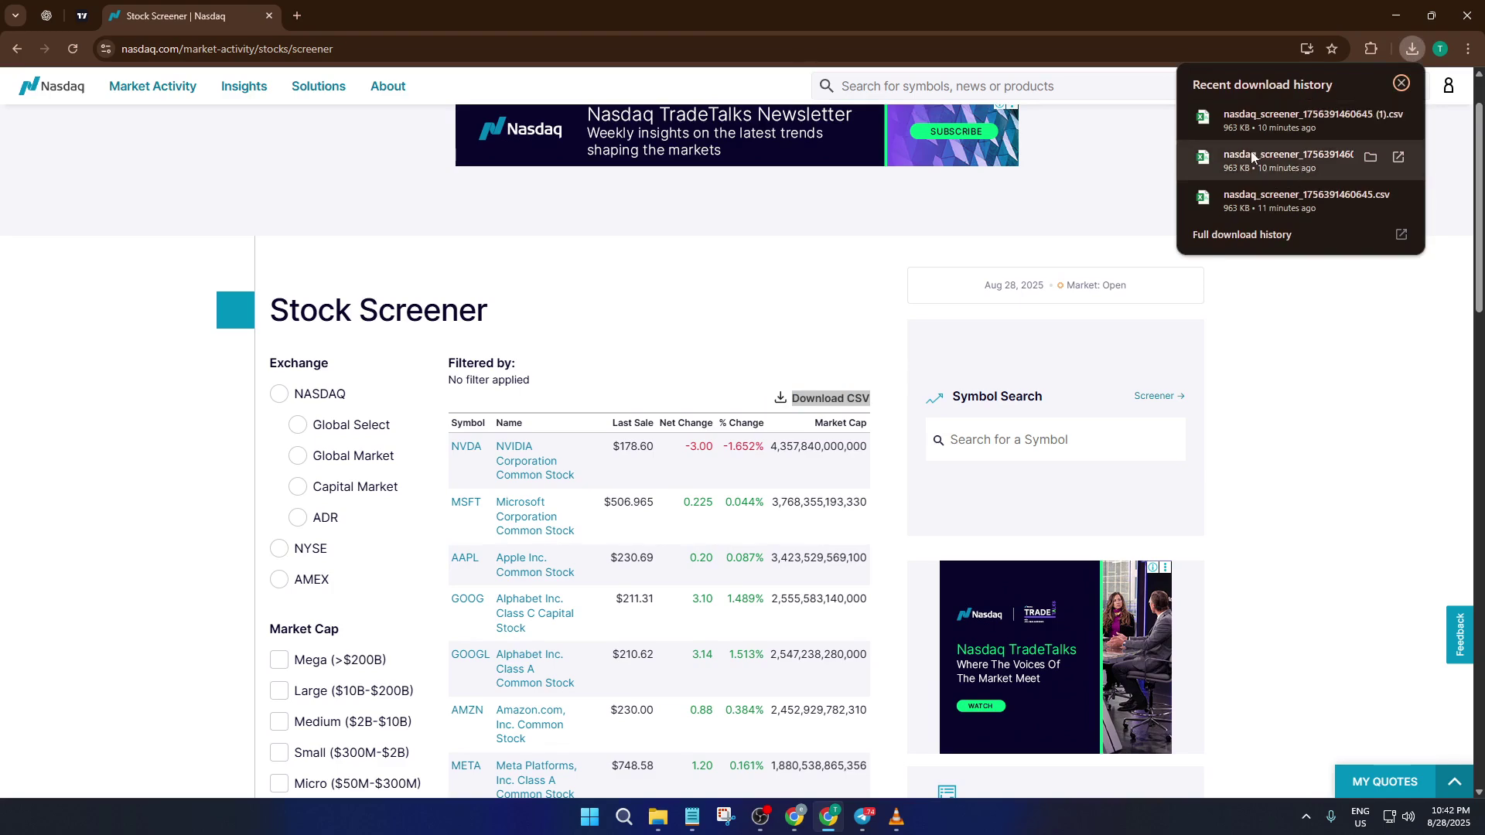
# Open the downloaded nasdaq_screener CSV in Excel and select the Symbol column cells A2:A150.
pyautogui.click(1276, 114)
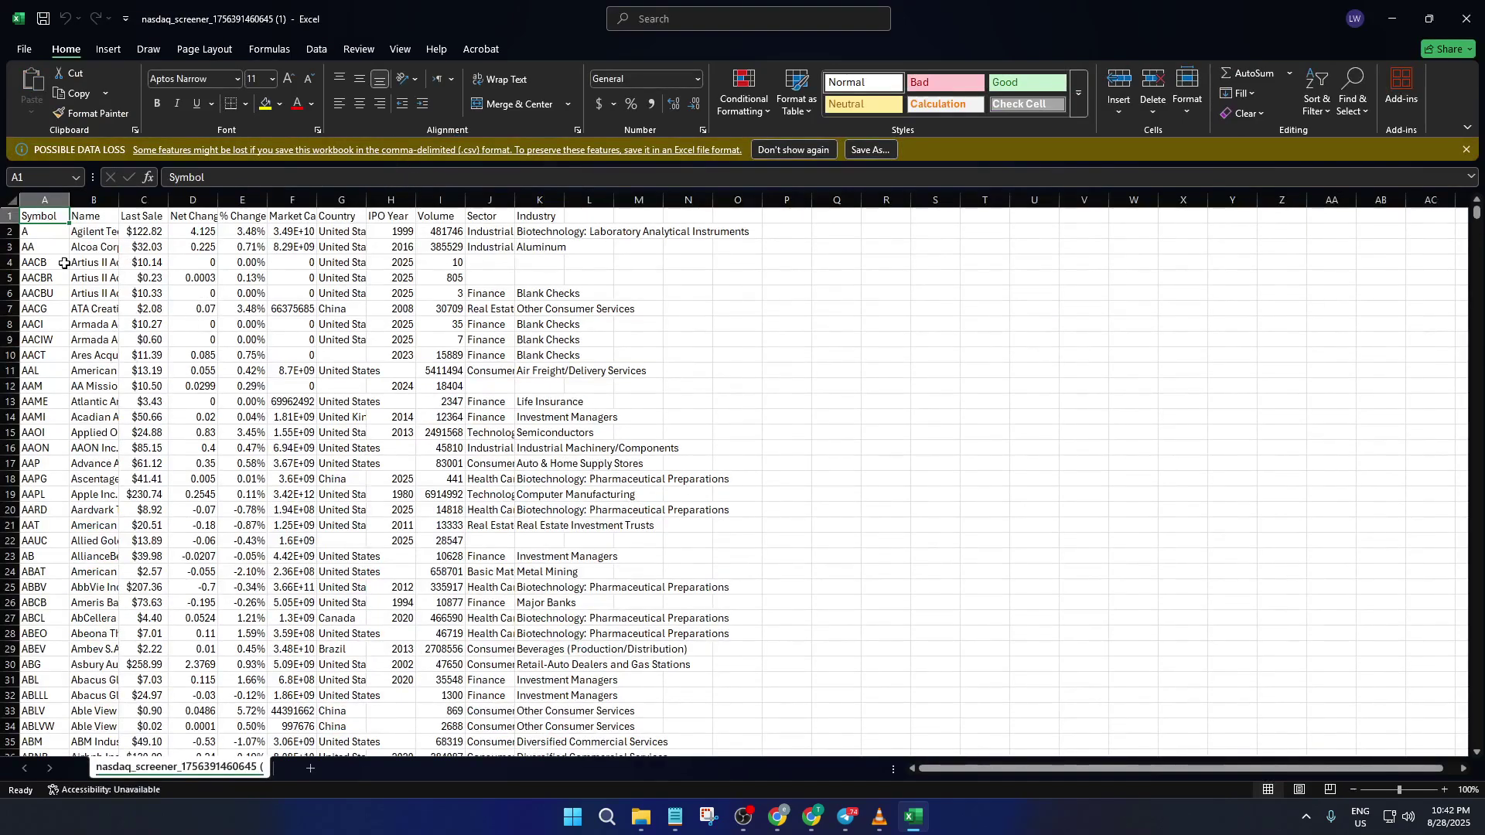
pyautogui.click(47, 232)
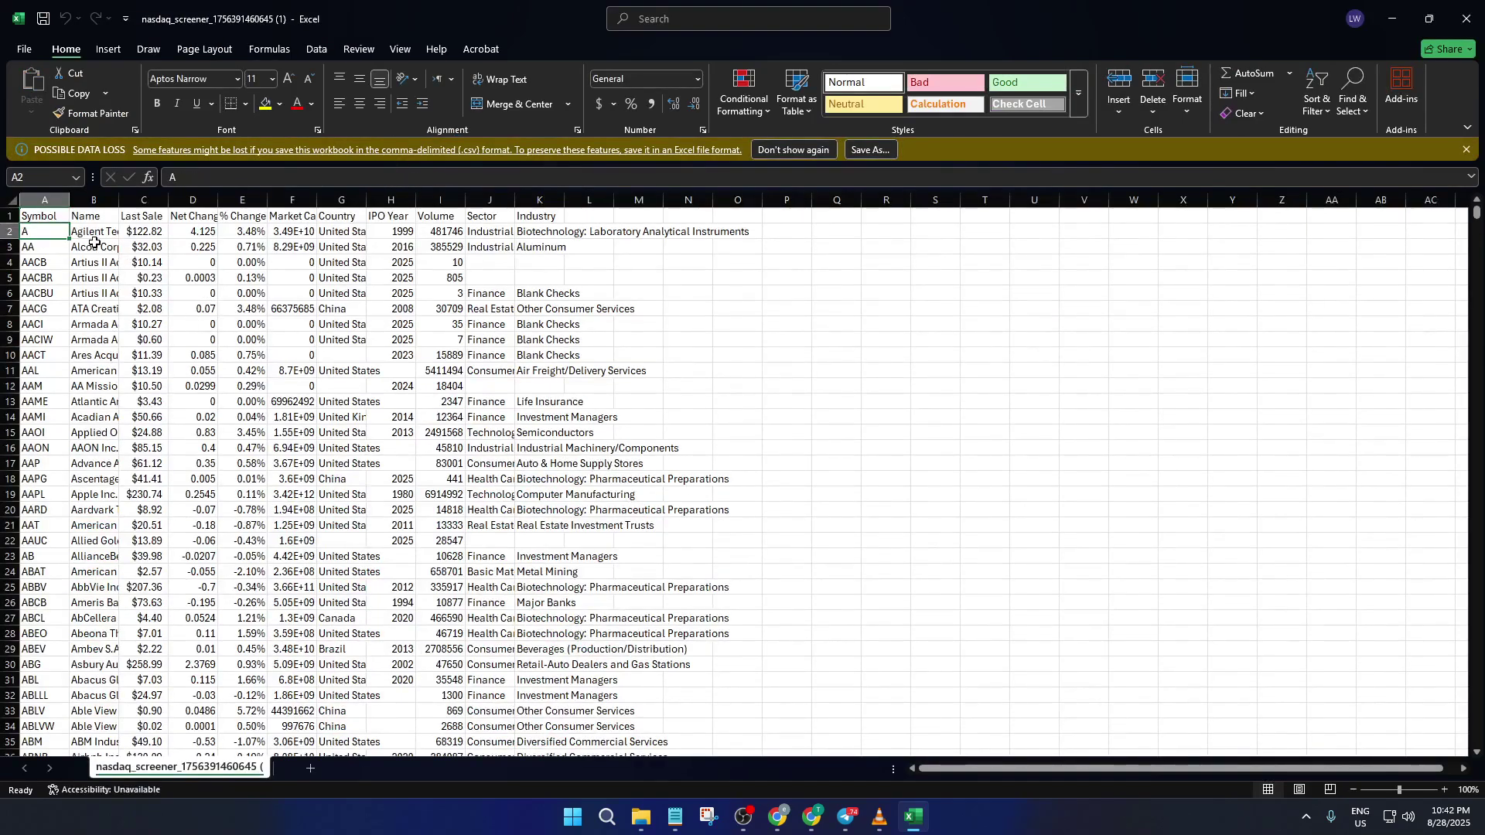
pyautogui.hotkey('shift', 'Down')
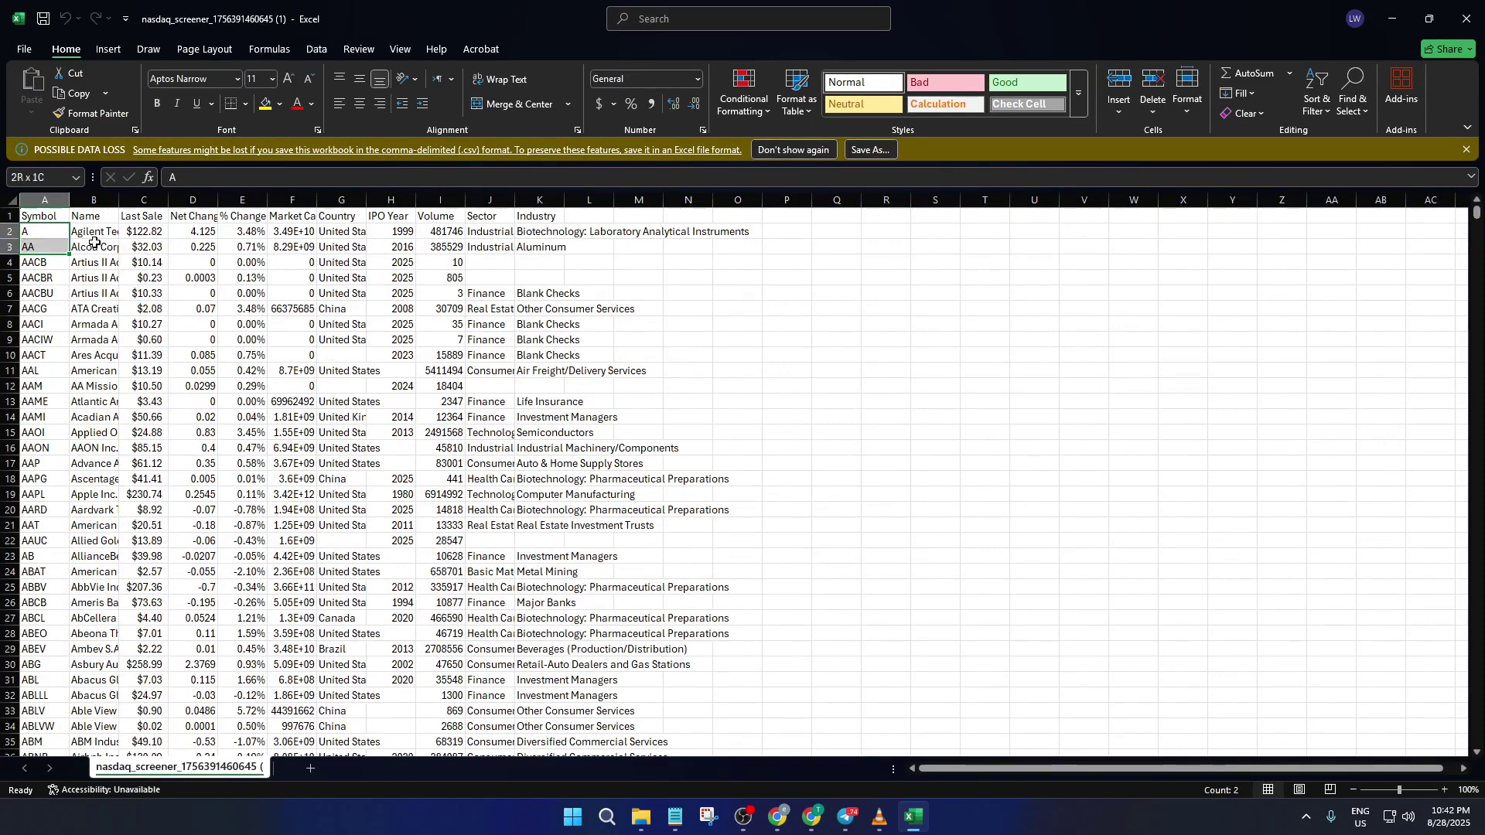
pyautogui.hotkey('shift', 'Down')
pyautogui.hotkey('shift', 'Down')
pyautogui.hotkey('shift', 'Down')
pyautogui.hotkey('shift', 'Down')
pyautogui.hotkey('shift', 'Down')
pyautogui.hotkey('shift', 'Down')
pyautogui.hotkey('shift', 'Down')
pyautogui.hotkey('shift', 'Down')
pyautogui.hotkey('shift', 'Down')
pyautogui.hotkey('shift', 'Down')
pyautogui.hotkey('shift', 'Down')
pyautogui.hotkey('shift', 'Down')
pyautogui.hotkey('shift', 'Down')
pyautogui.hotkey('shift', 'Down')
pyautogui.hotkey('shift', 'Down')
pyautogui.hotkey('shift', 'Down')
pyautogui.hotkey('shift', 'Down')
pyautogui.hotkey('shift', 'Down')
pyautogui.hotkey('shift', 'Down')
pyautogui.hotkey('shift', 'Down')
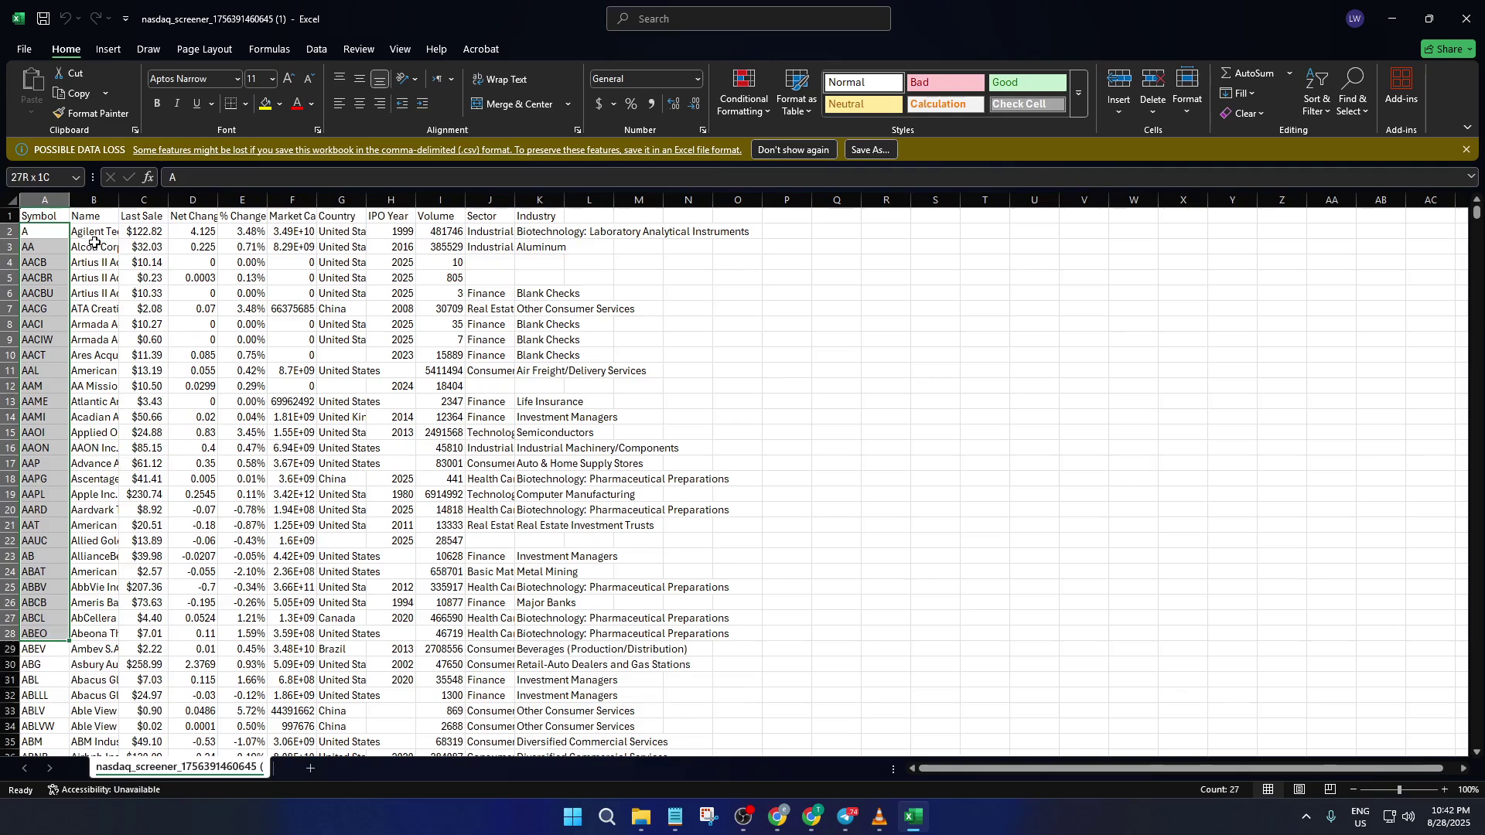
pyautogui.hotkey('shift', 'Down')
pyautogui.hotkey('shift', 'Down')
pyautogui.hotkey('shift', 'Down')
pyautogui.hotkey('shift', 'Down')
pyautogui.hotkey('shift', 'Down')
pyautogui.hotkey('shift', 'Down')
pyautogui.hotkey('shift', 'Down')
pyautogui.hotkey('shift', 'Down')
pyautogui.hotkey('shift', 'Down')
pyautogui.hotkey('shift', 'Down')
pyautogui.hotkey('shift', 'Down')
pyautogui.hotkey('shift', 'Down')
pyautogui.hotkey('shift', 'Down')
pyautogui.hotkey('shift', 'Down')
pyautogui.hotkey('shift', 'Down')
pyautogui.hotkey('shift', 'Down')
pyautogui.hotkey('shift', 'Down')
pyautogui.hotkey('shift', 'Down')
pyautogui.hotkey('shift', 'Down')
pyautogui.hotkey('shift', 'Down')
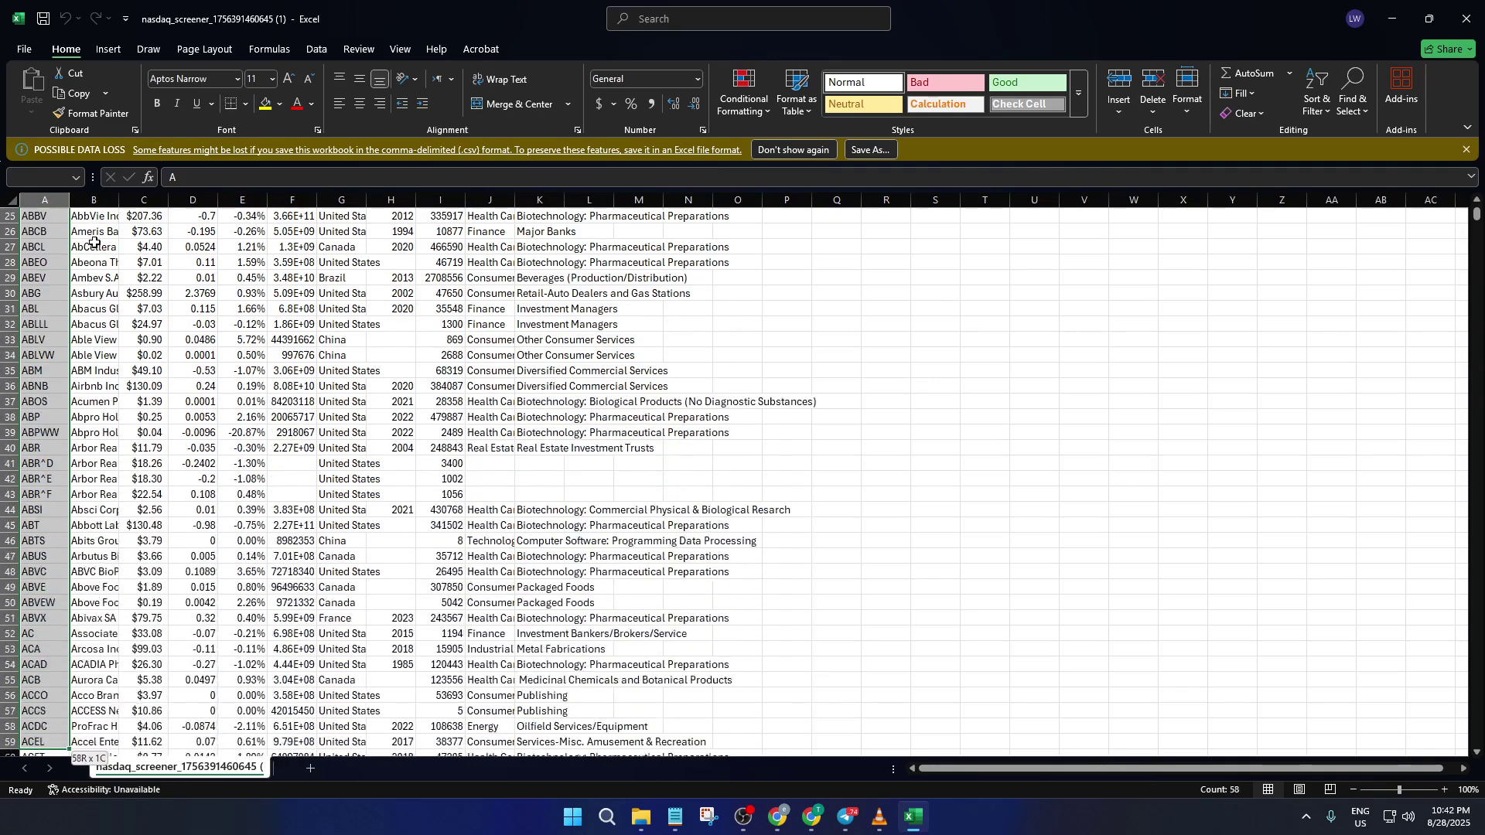
pyautogui.hotkey('shift', 'Down')
pyautogui.hotkey('shift', 'Down')
pyautogui.hotkey('shift', 'Down')
pyautogui.hotkey('shift', 'Down')
pyautogui.hotkey('shift', 'Down')
pyautogui.hotkey('shift', 'Down')
pyautogui.hotkey('shift', 'Down')
pyautogui.hotkey('shift', 'Down')
pyautogui.hotkey('shift', 'Down')
pyautogui.hotkey('shift', 'Down')
pyautogui.hotkey('shift', 'Down')
pyautogui.hotkey('shift', 'Down')
pyautogui.hotkey('shift', 'Down')
pyautogui.hotkey('shift', 'Down')
pyautogui.hotkey('shift', 'Down')
pyautogui.hotkey('shift', 'Down')
pyautogui.hotkey('shift', 'Down')
pyautogui.hotkey('shift', 'Down')
pyautogui.hotkey('shift', 'Down')
pyautogui.hotkey('shift', 'Down')
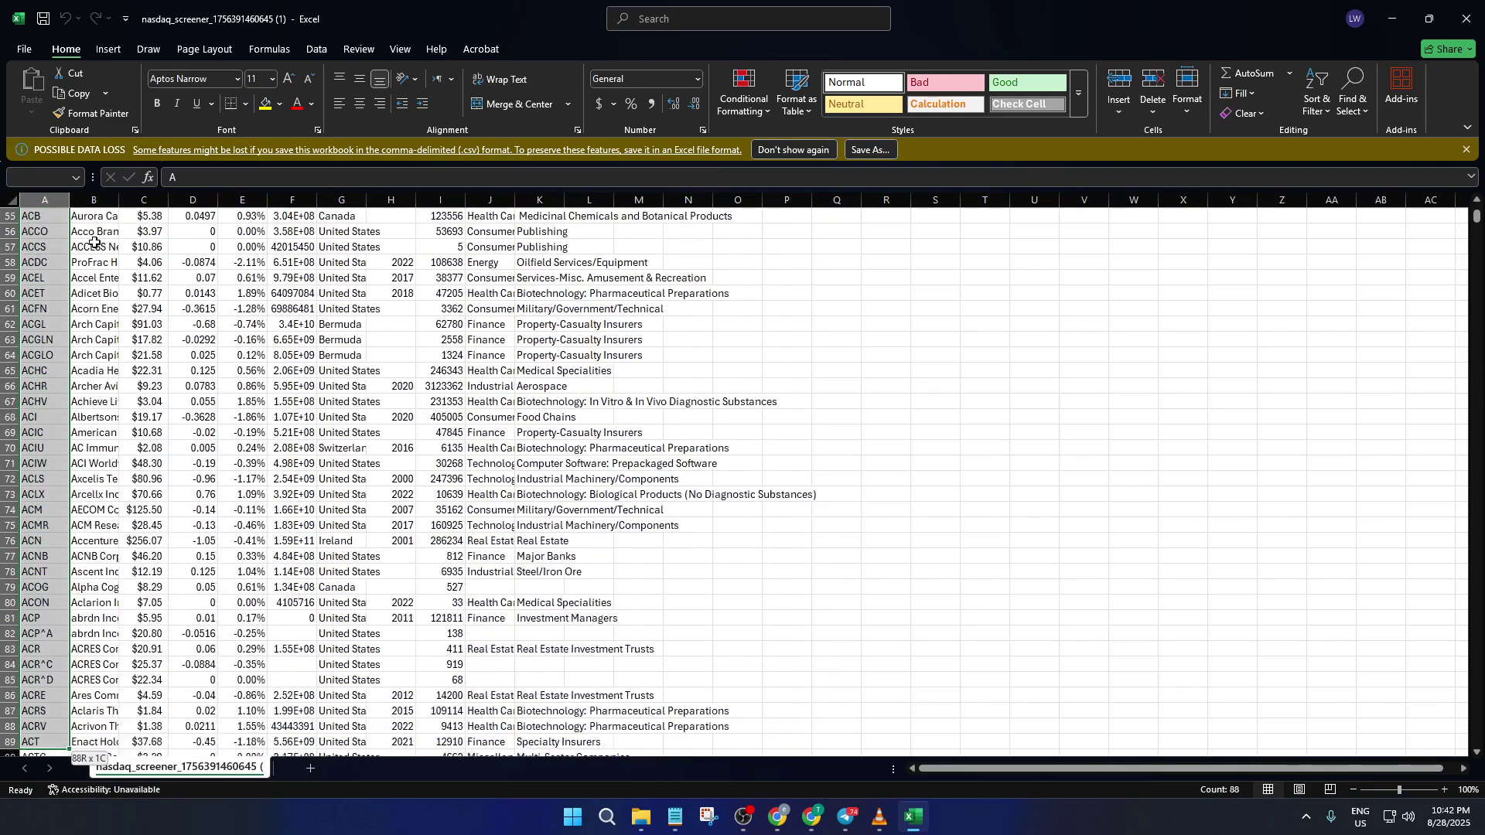
pyautogui.hotkey('shift', 'Down')
pyautogui.hotkey('shift', 'Down')
pyautogui.hotkey('shift', 'Down')
pyautogui.hotkey('shift', 'Down')
pyautogui.hotkey('shift', 'Down')
pyautogui.hotkey('shift', 'Down')
pyautogui.hotkey('shift', 'Down')
pyautogui.hotkey('shift', 'Down')
pyautogui.hotkey('shift', 'Down')
pyautogui.hotkey('shift', 'Down')
pyautogui.hotkey('shift', 'Down')
pyautogui.hotkey('shift', 'Down')
pyautogui.hotkey('shift', 'Down')
pyautogui.hotkey('shift', 'Down')
pyautogui.hotkey('shift', 'Down')
pyautogui.hotkey('shift', 'Down')
pyautogui.hotkey('shift', 'Down')
pyautogui.hotkey('shift', 'Down')
pyautogui.hotkey('shift', 'Down')
pyautogui.hotkey('shift', 'Down')
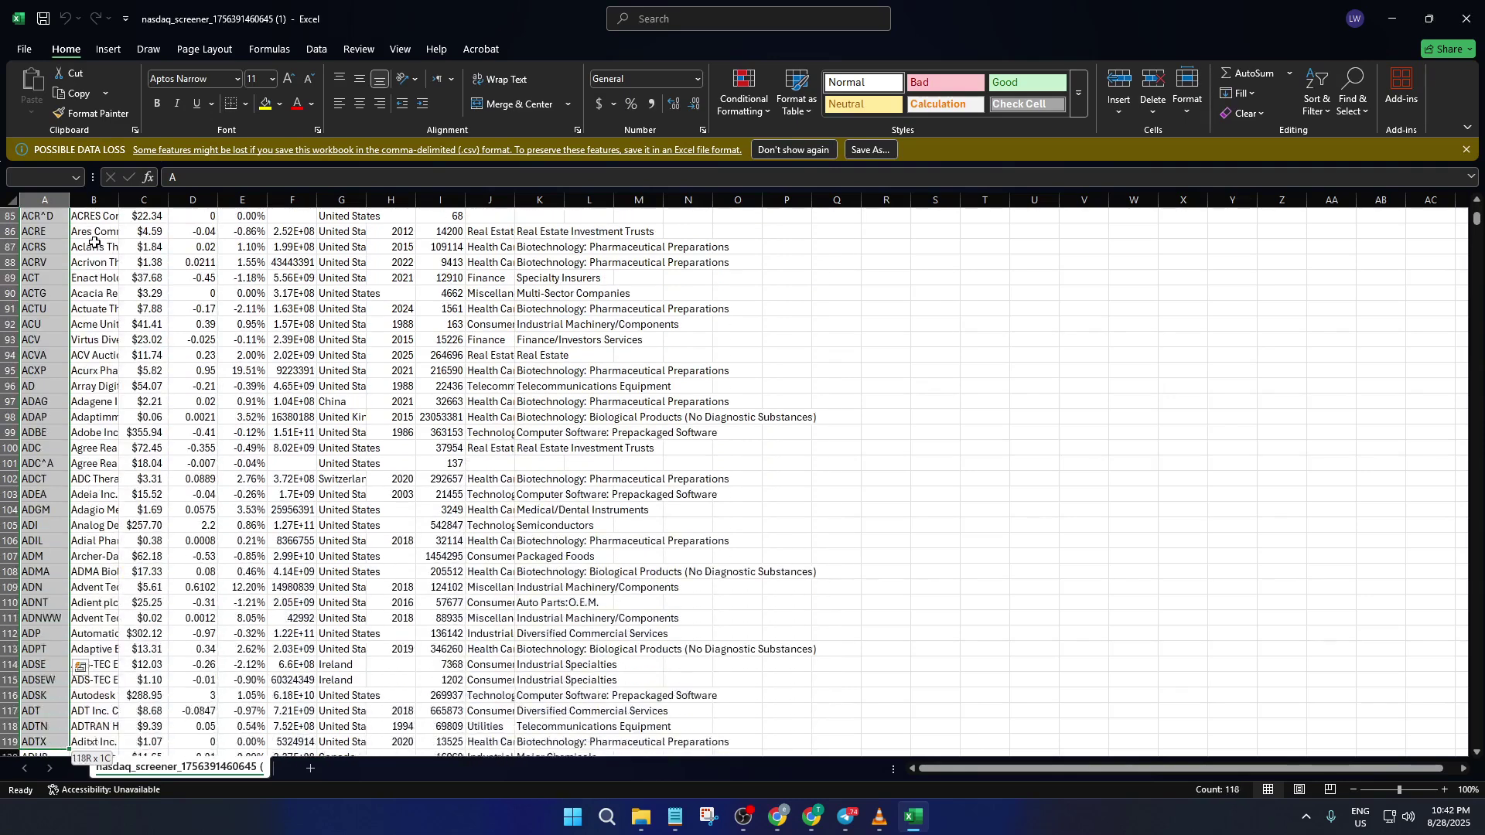
pyautogui.hotkey('shift', 'Down')
pyautogui.hotkey('shift', 'Down')
pyautogui.hotkey('shift', 'Down')
pyautogui.hotkey('shift', 'Down')
pyautogui.hotkey('shift', 'Down')
pyautogui.hotkey('shift', 'Down')
pyautogui.hotkey('shift', 'Down')
pyautogui.hotkey('shift', 'Down')
pyautogui.hotkey('shift', 'Down')
pyautogui.hotkey('shift', 'Down')
pyautogui.hotkey('shift', 'Down')
pyautogui.hotkey('shift', 'Down')
pyautogui.hotkey('shift', 'Down')
pyautogui.hotkey('shift', 'Down')
pyautogui.hotkey('shift', 'Down')
pyautogui.hotkey('shift', 'Down')
pyautogui.hotkey('shift', 'Down')
pyautogui.hotkey('shift', 'Down')
pyautogui.hotkey('shift', 'Down')
pyautogui.hotkey('shift', 'Down')
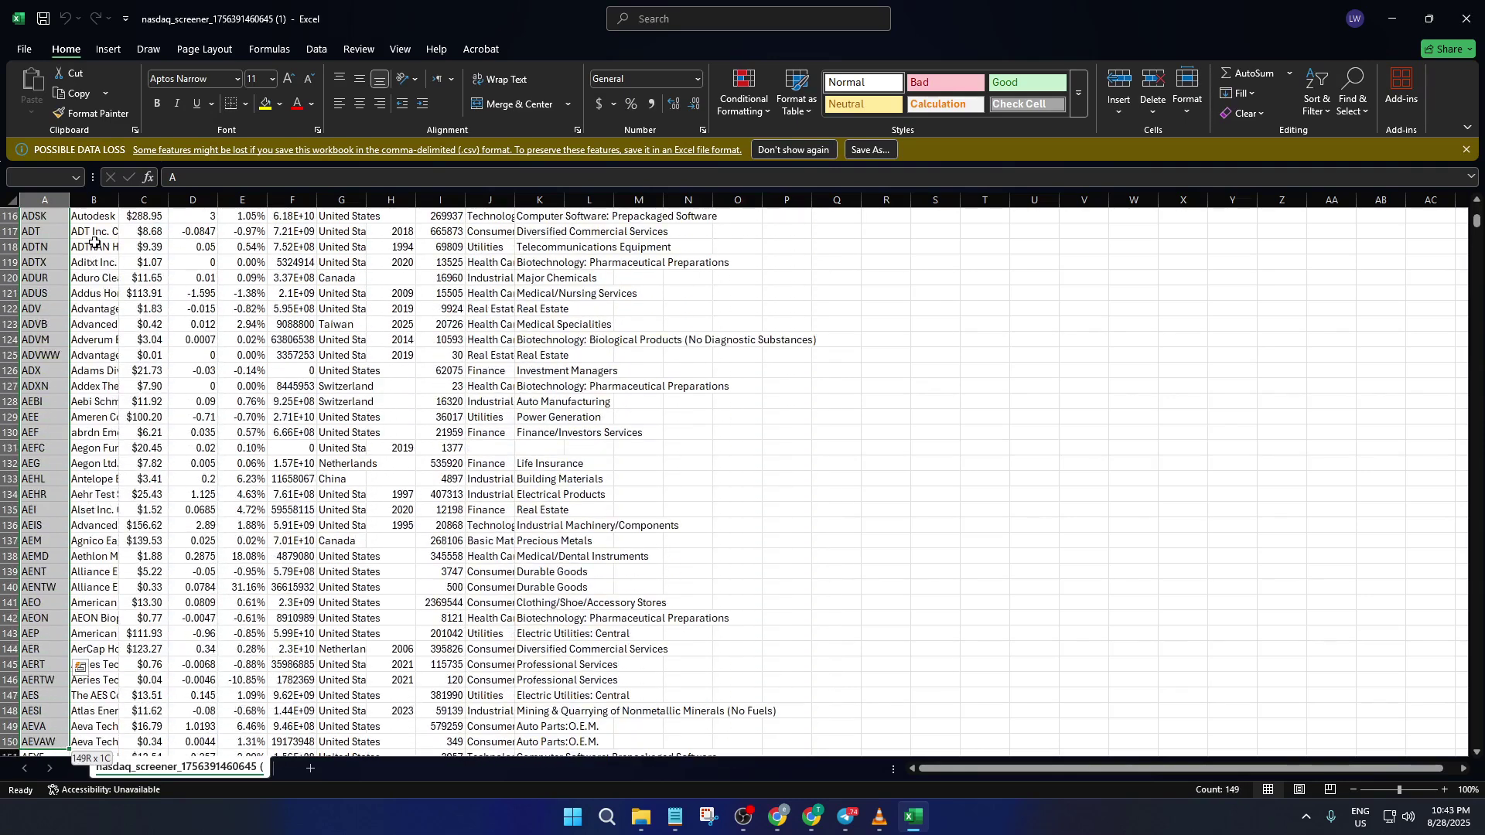
pyautogui.hotkey('shift', 'Down')
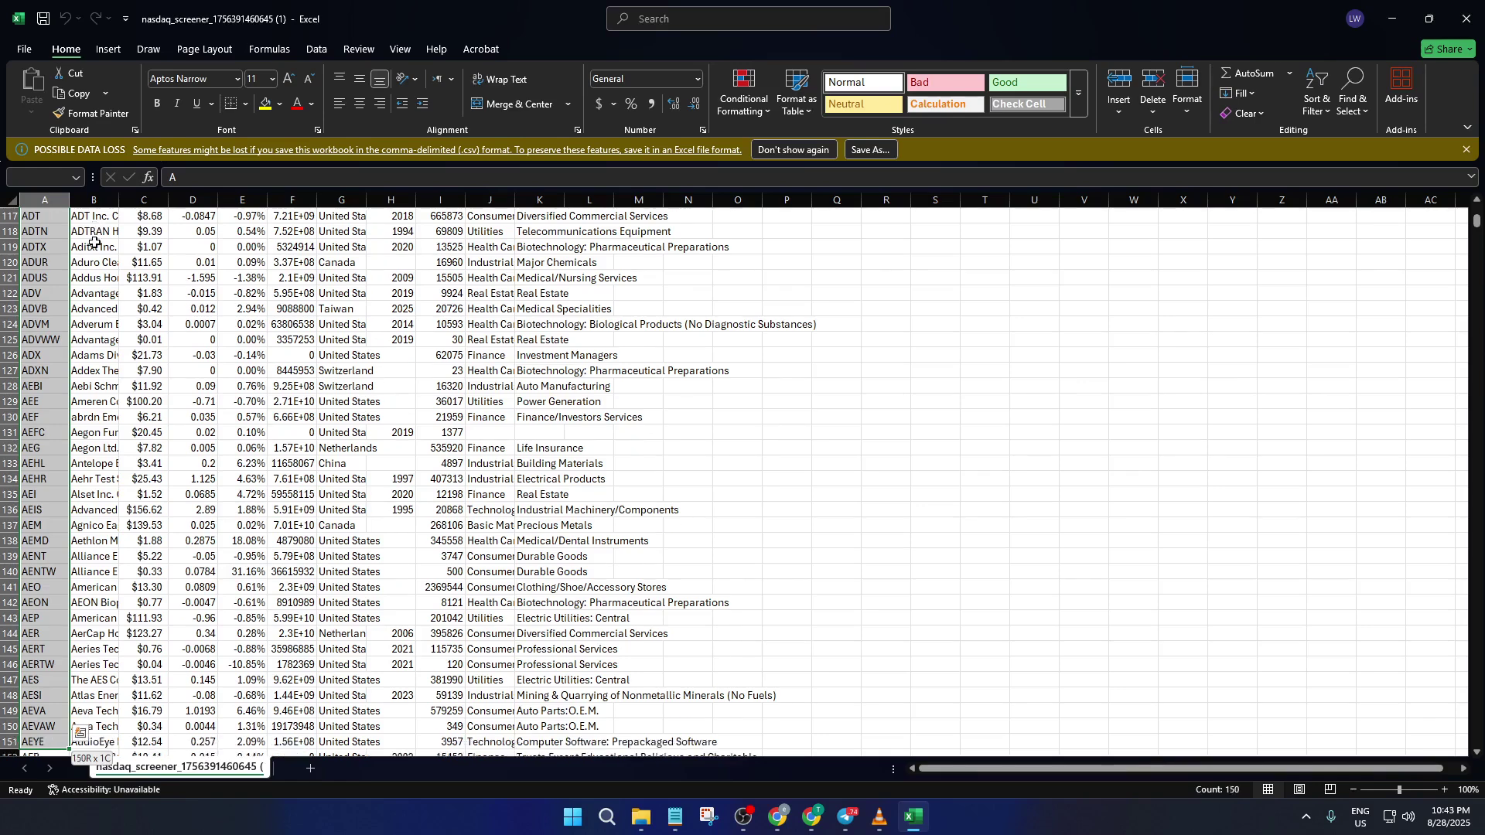
pyautogui.hotkey('shift', 'Up')
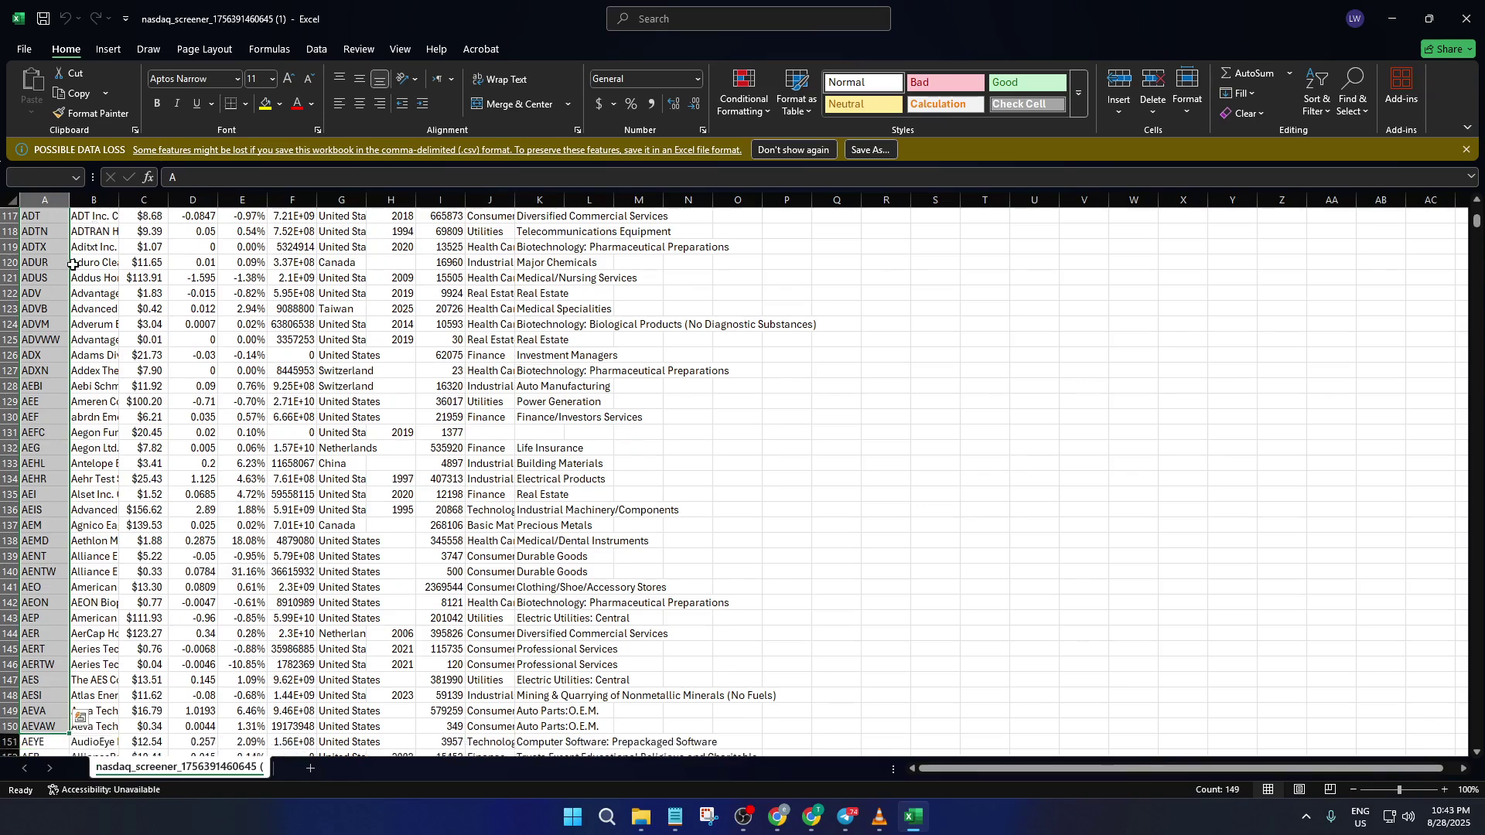
# Copy the selected ticker symbols into column A of a new Sheet1.
pyautogui.rightClick(45, 276)
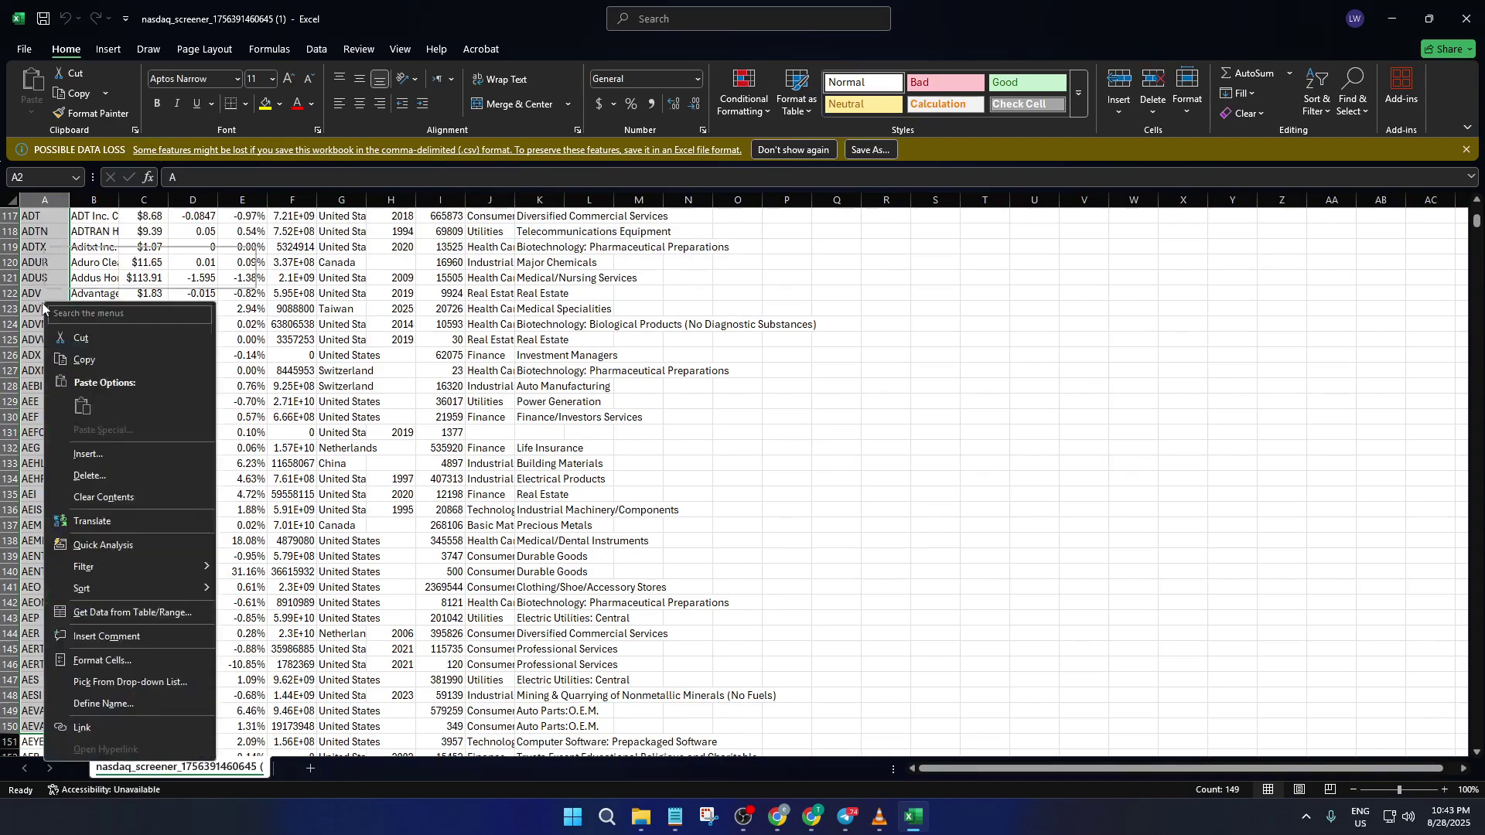
pyautogui.click(101, 362)
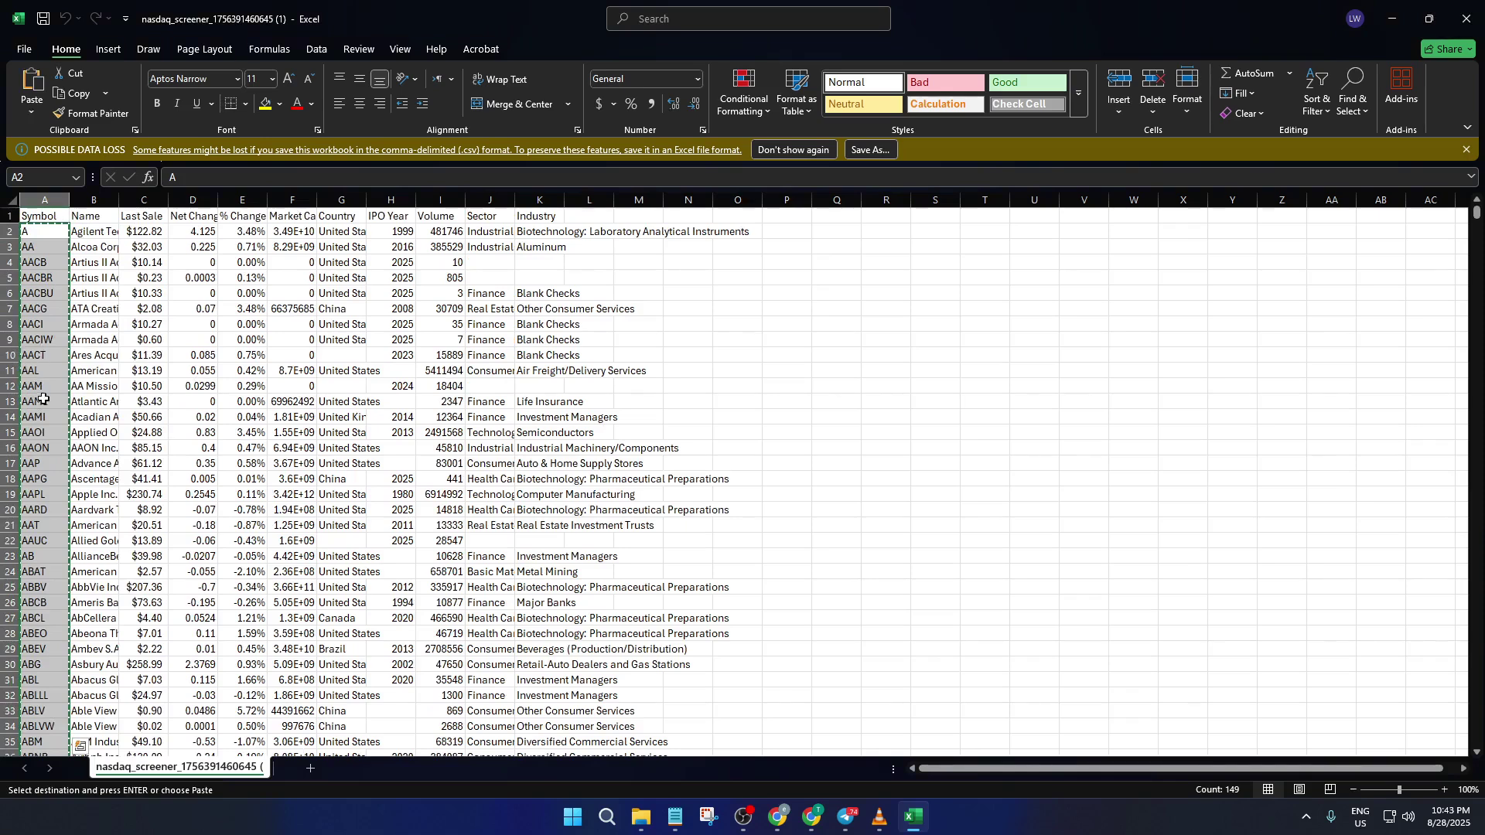
pyautogui.click(311, 770)
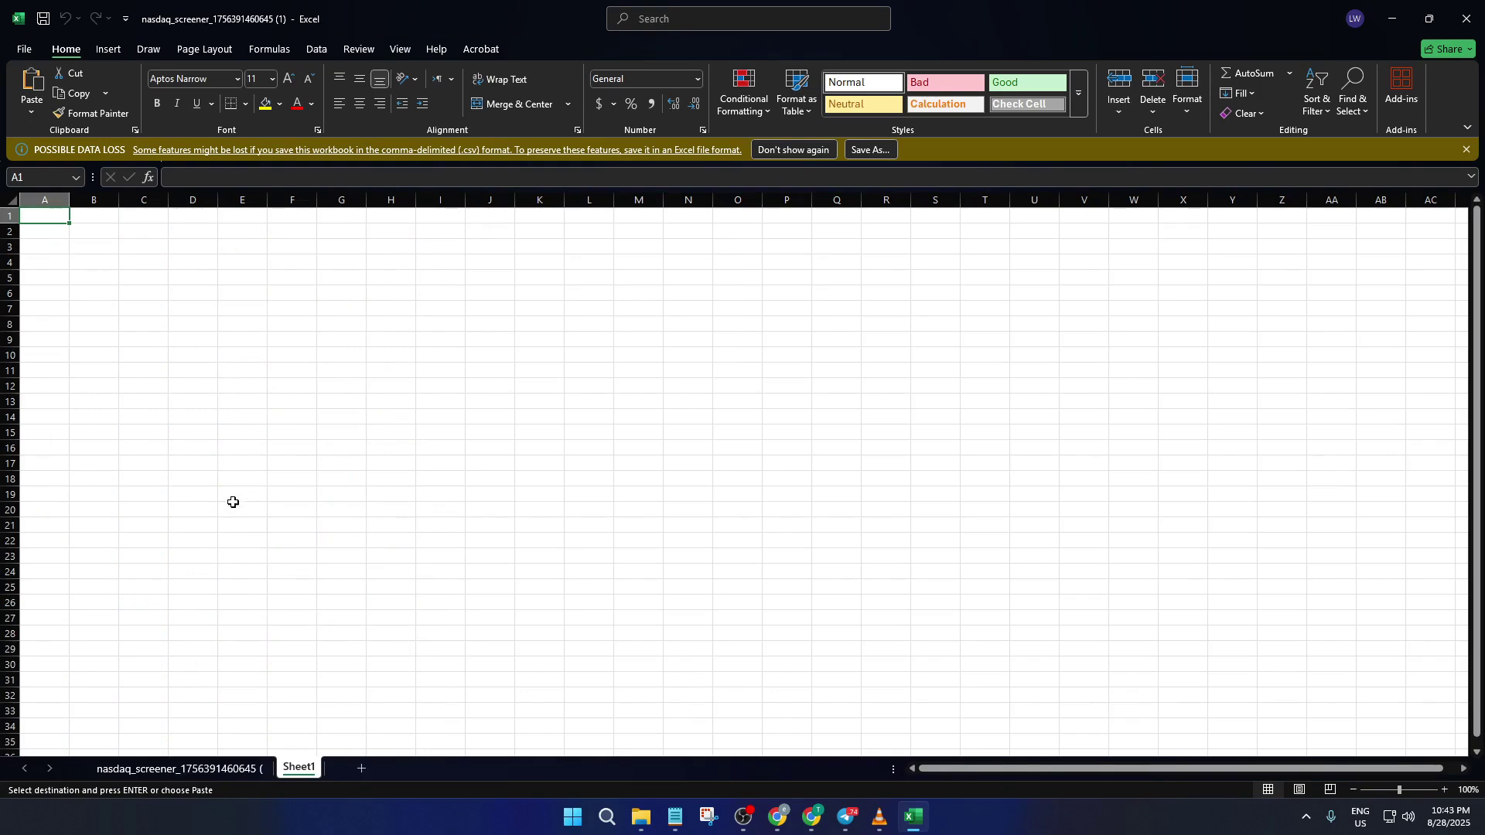
pyautogui.hotkey('ctrl', 'v')
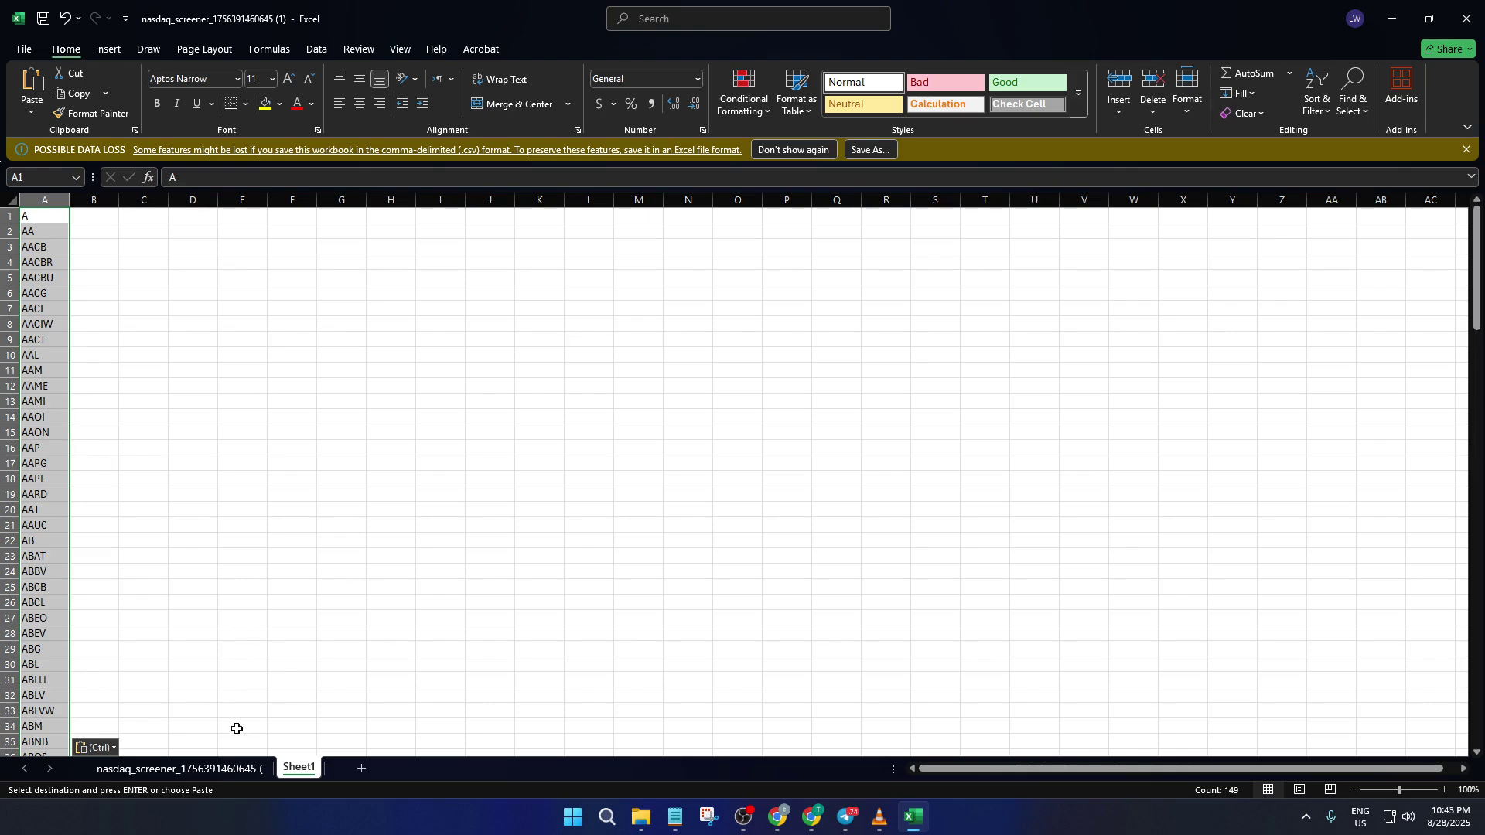
# Permanently delete the original screener data sheet, leaving only Sheet1.
pyautogui.rightClick(234, 772)
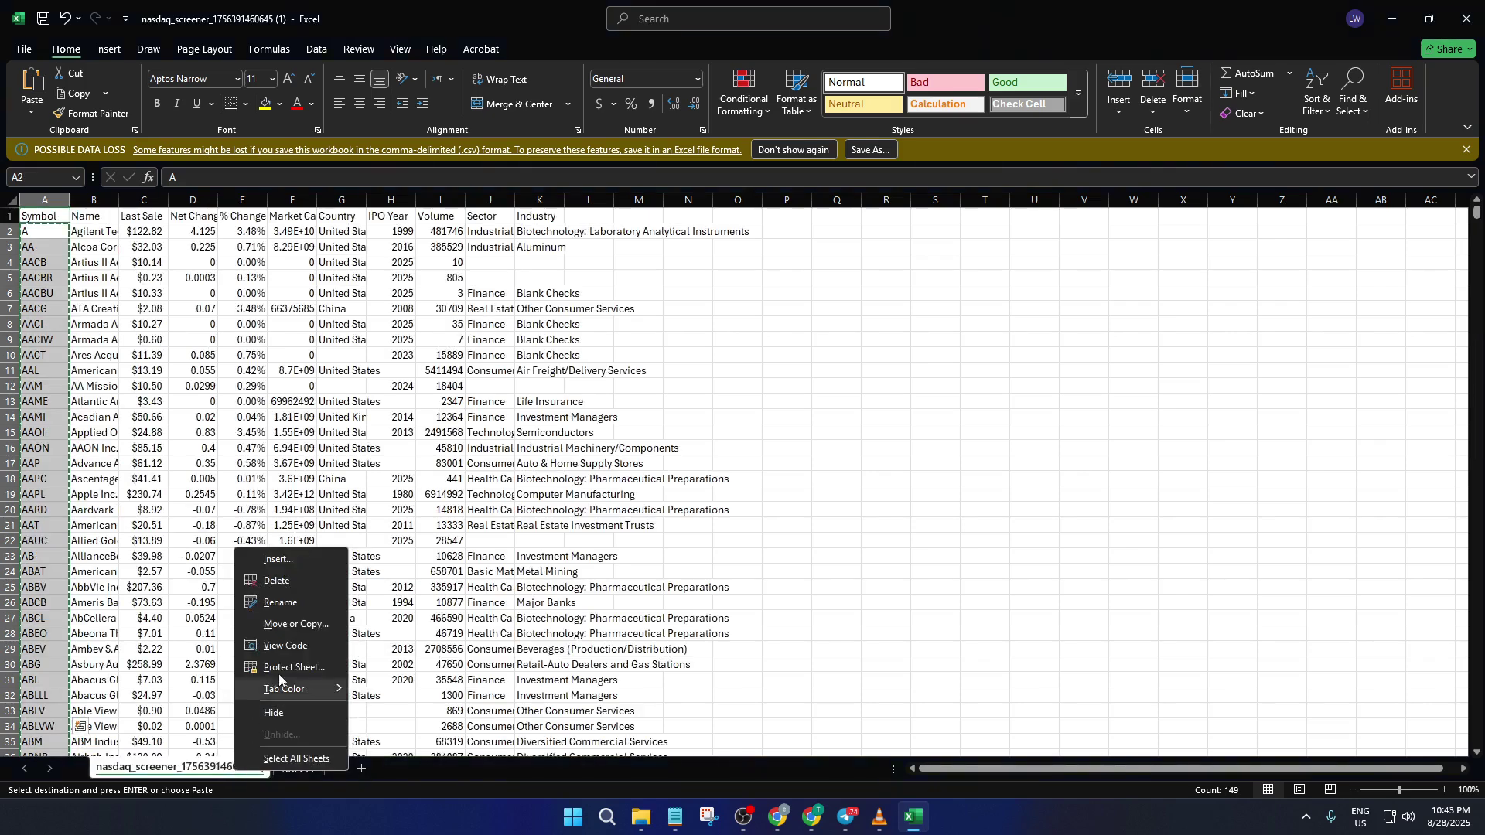
pyautogui.click(292, 582)
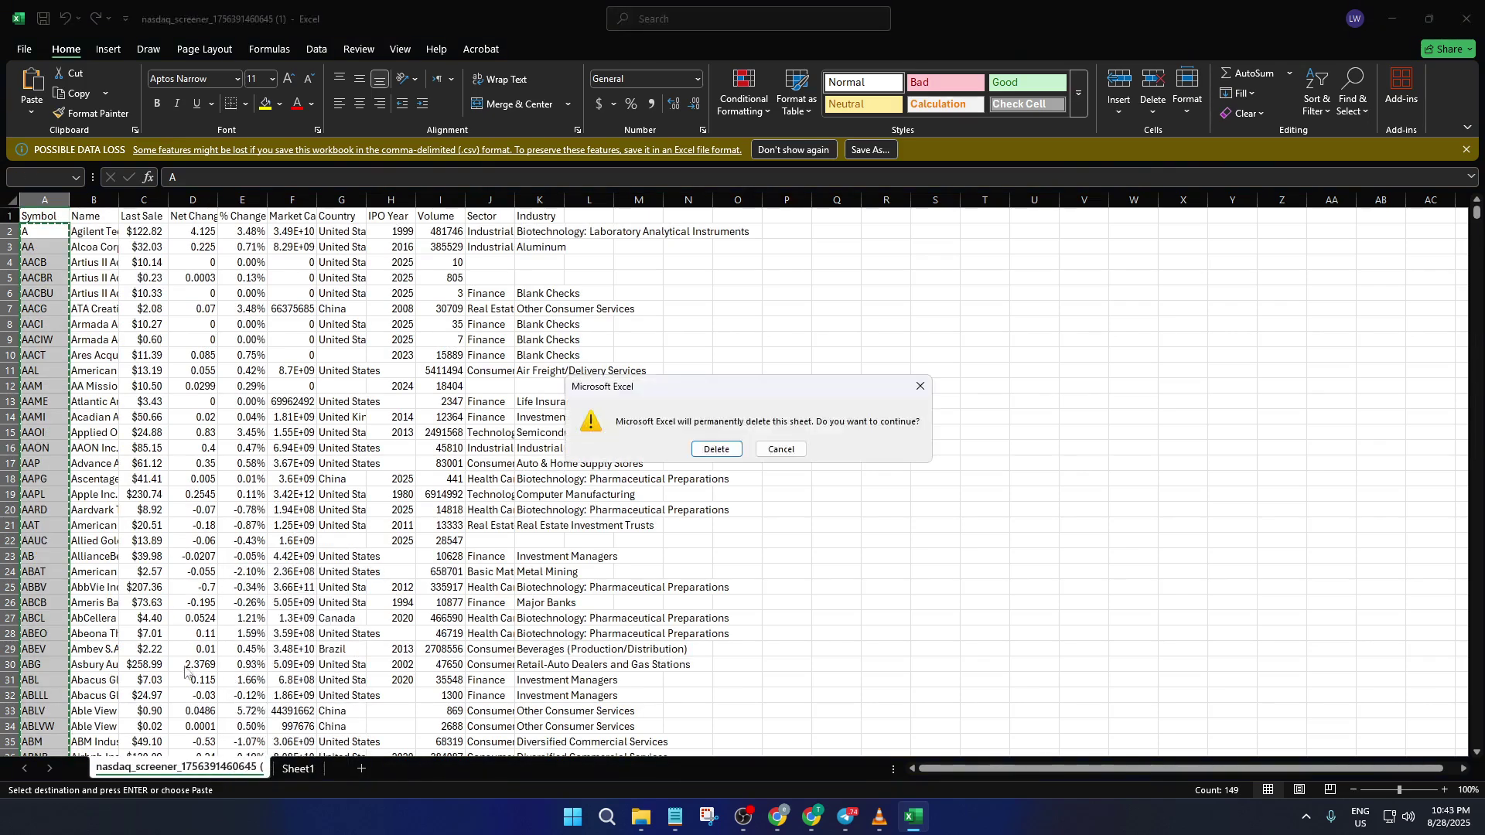
pyautogui.click(717, 450)
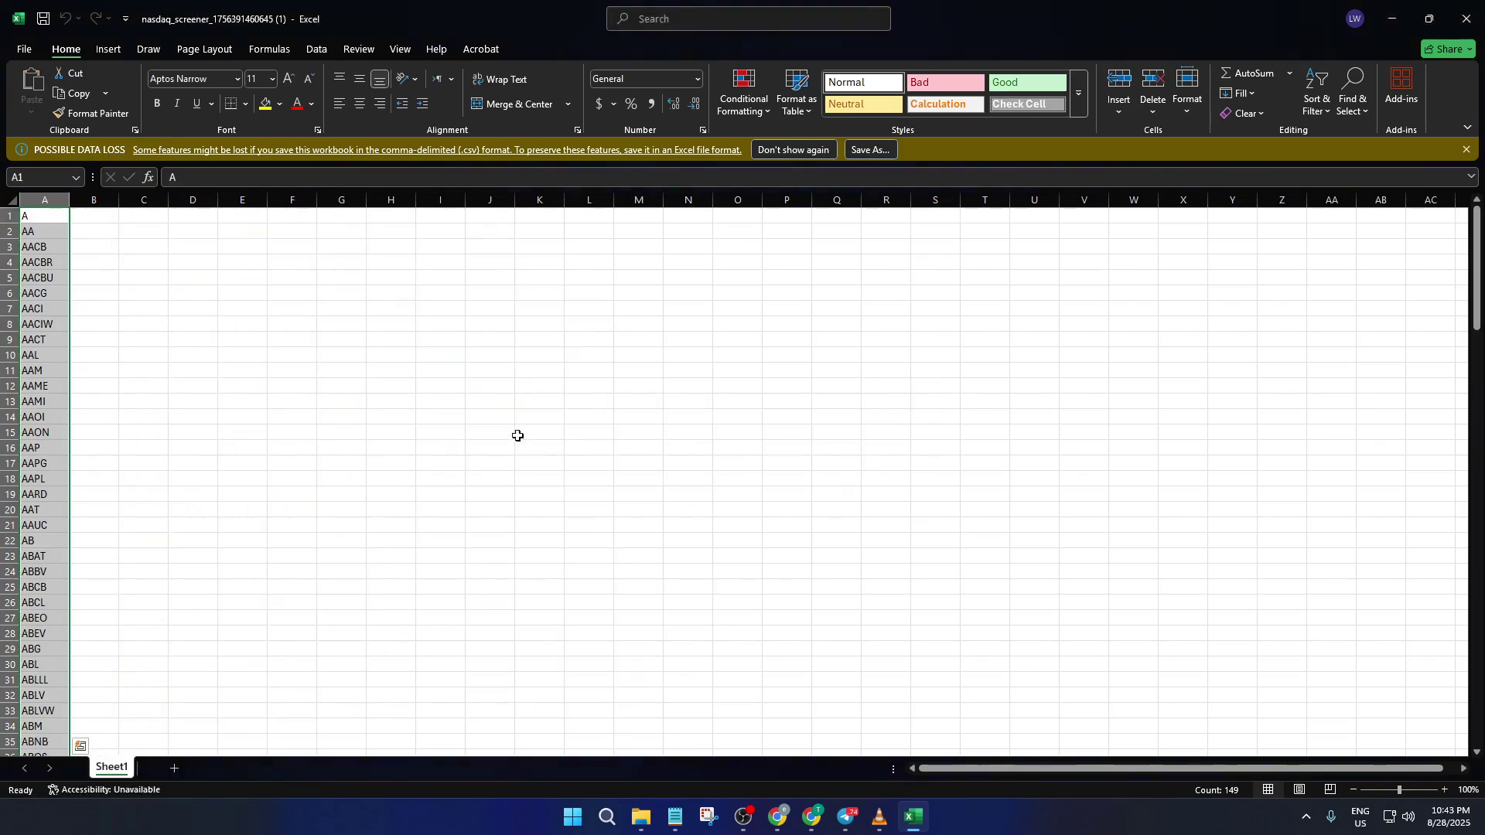
pyautogui.click(102, 306)
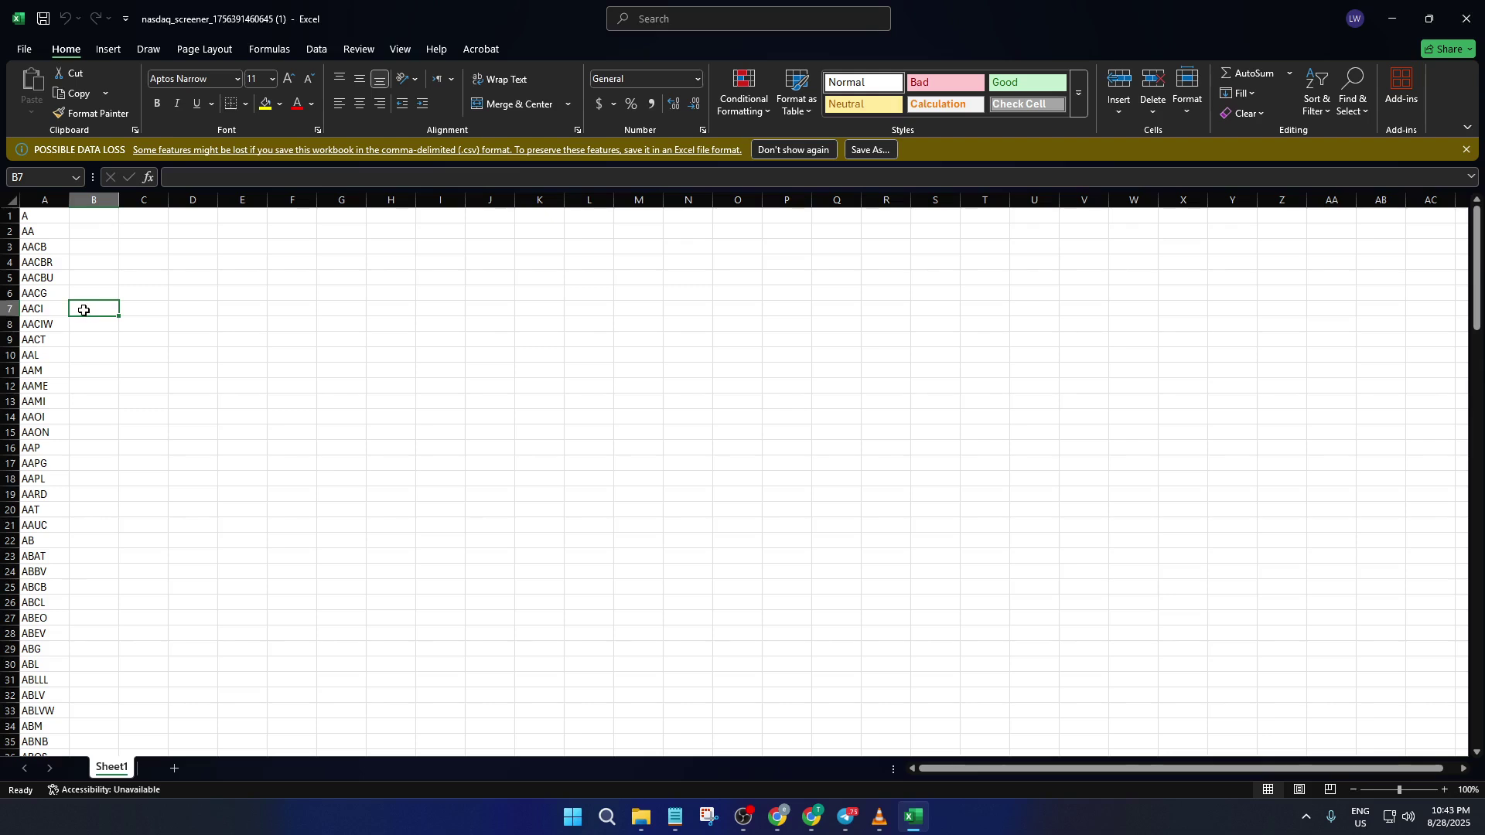
pyautogui.scroll(-16, 42, 367)
pyautogui.scroll(-20, 54, 363)
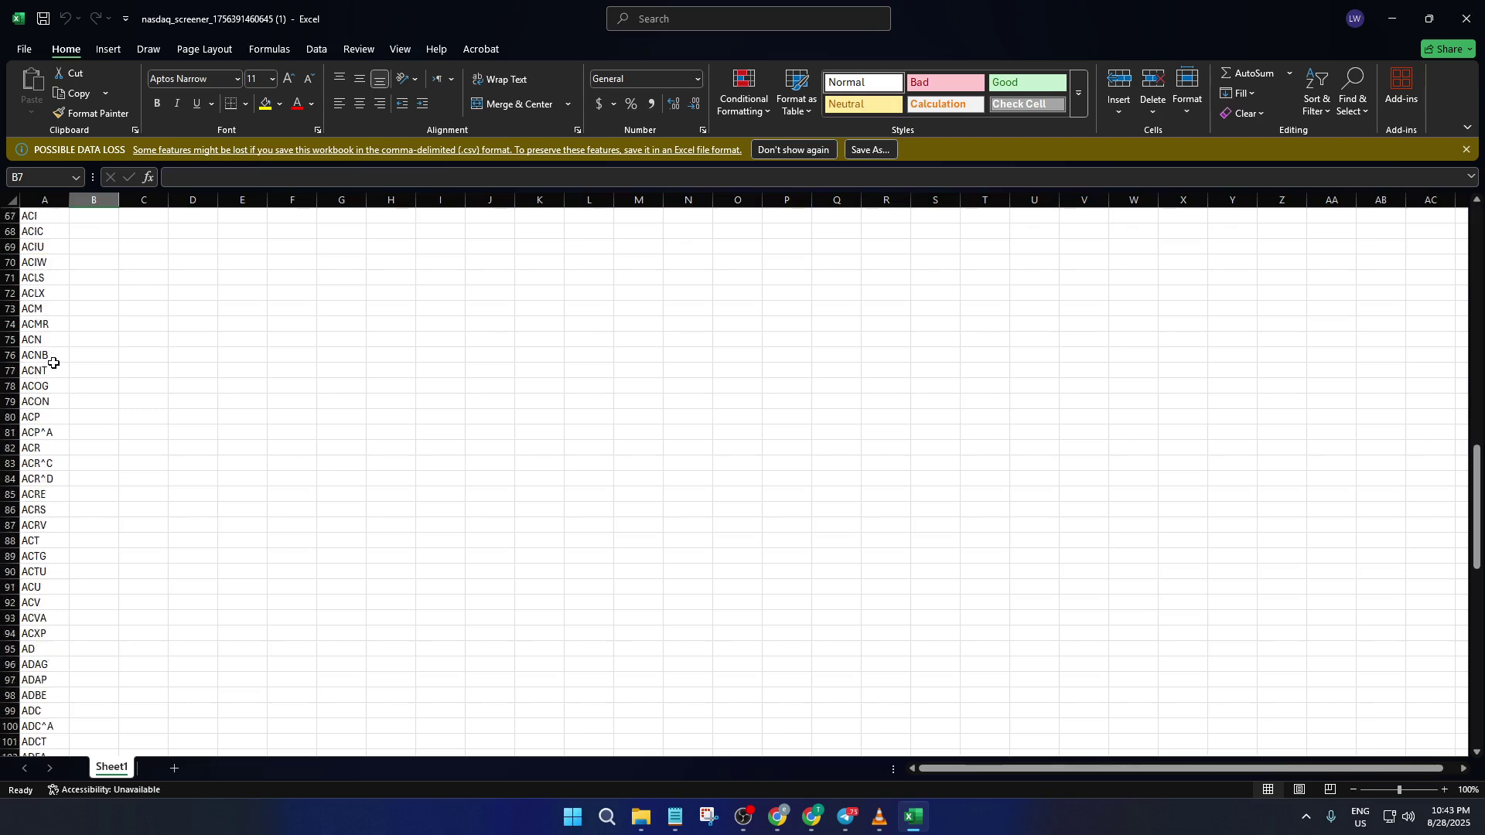
pyautogui.scroll(20, 53, 362)
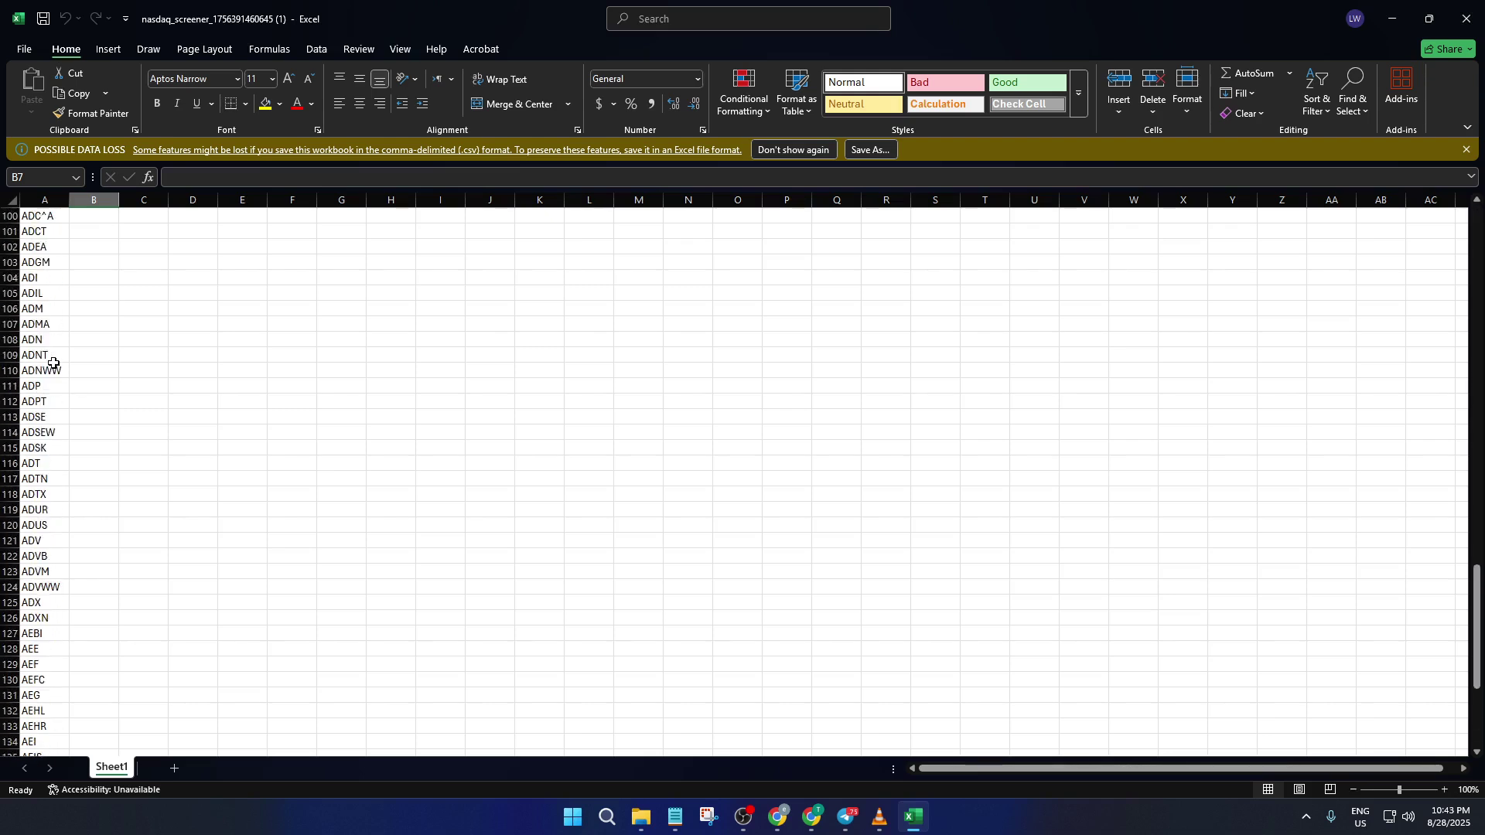
pyautogui.scroll(17, 53, 362)
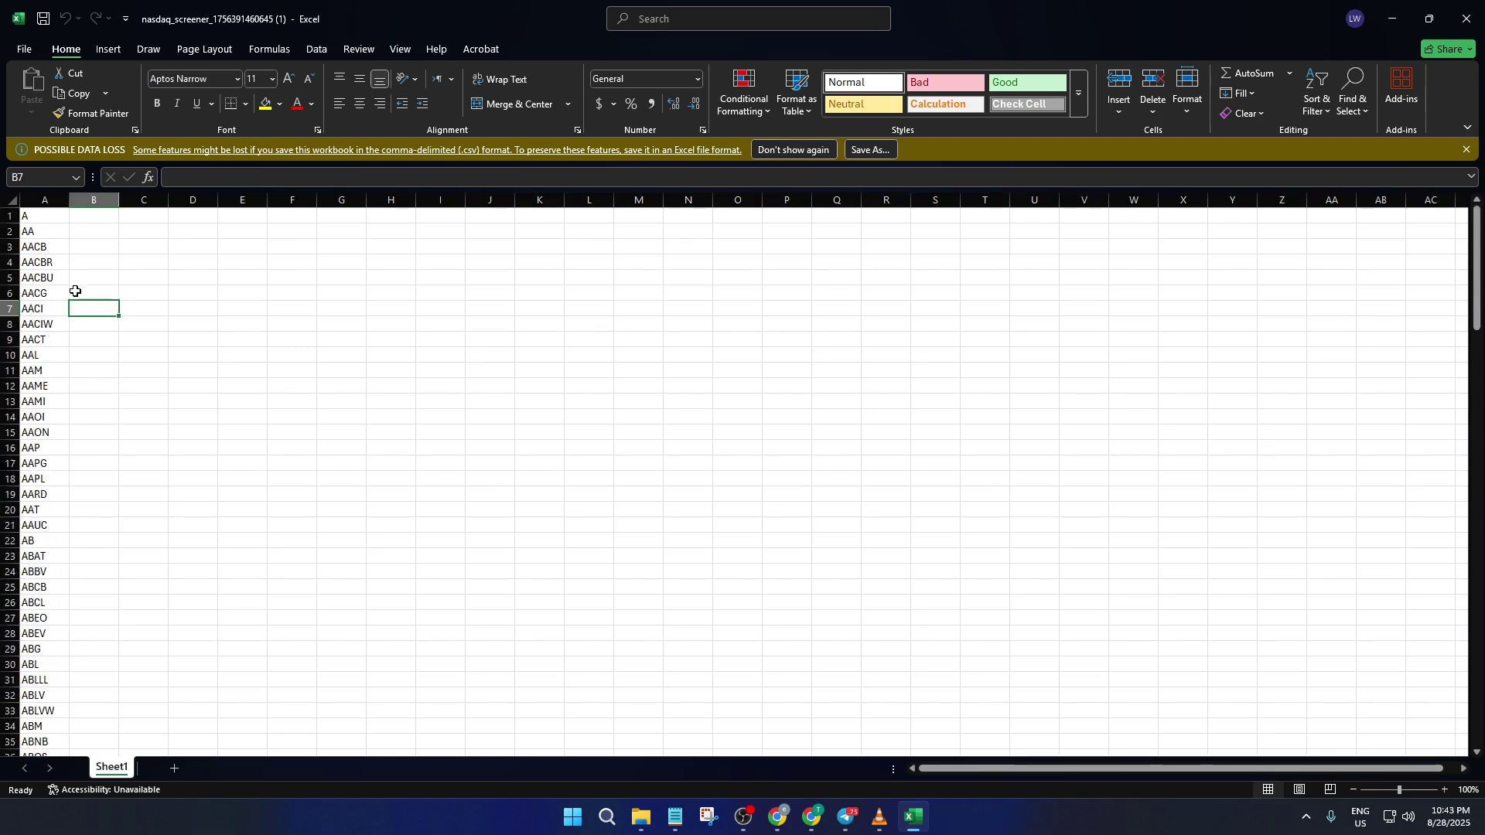
pyautogui.click(24, 49)
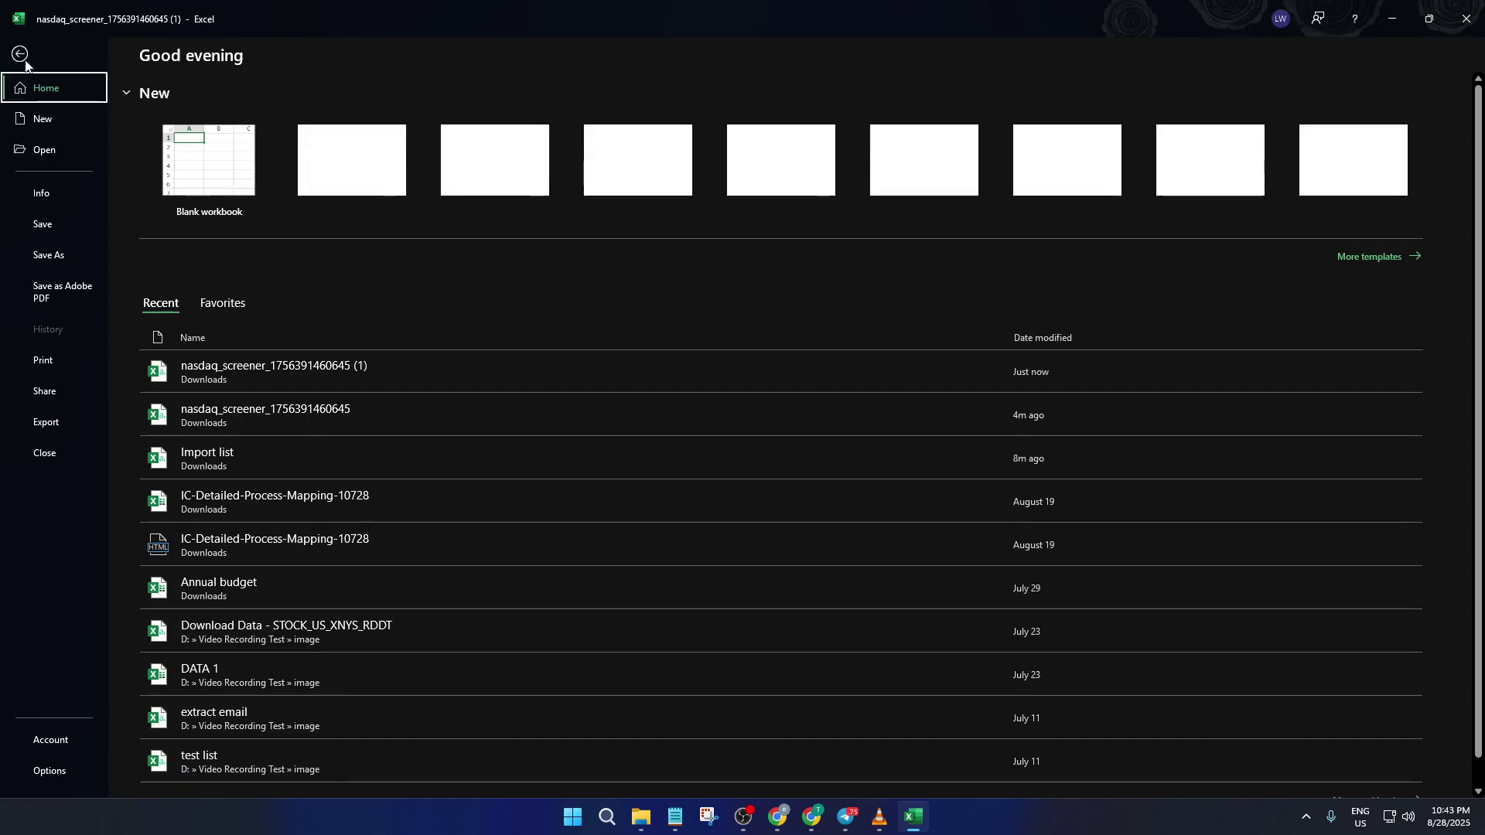
pyautogui.click(48, 256)
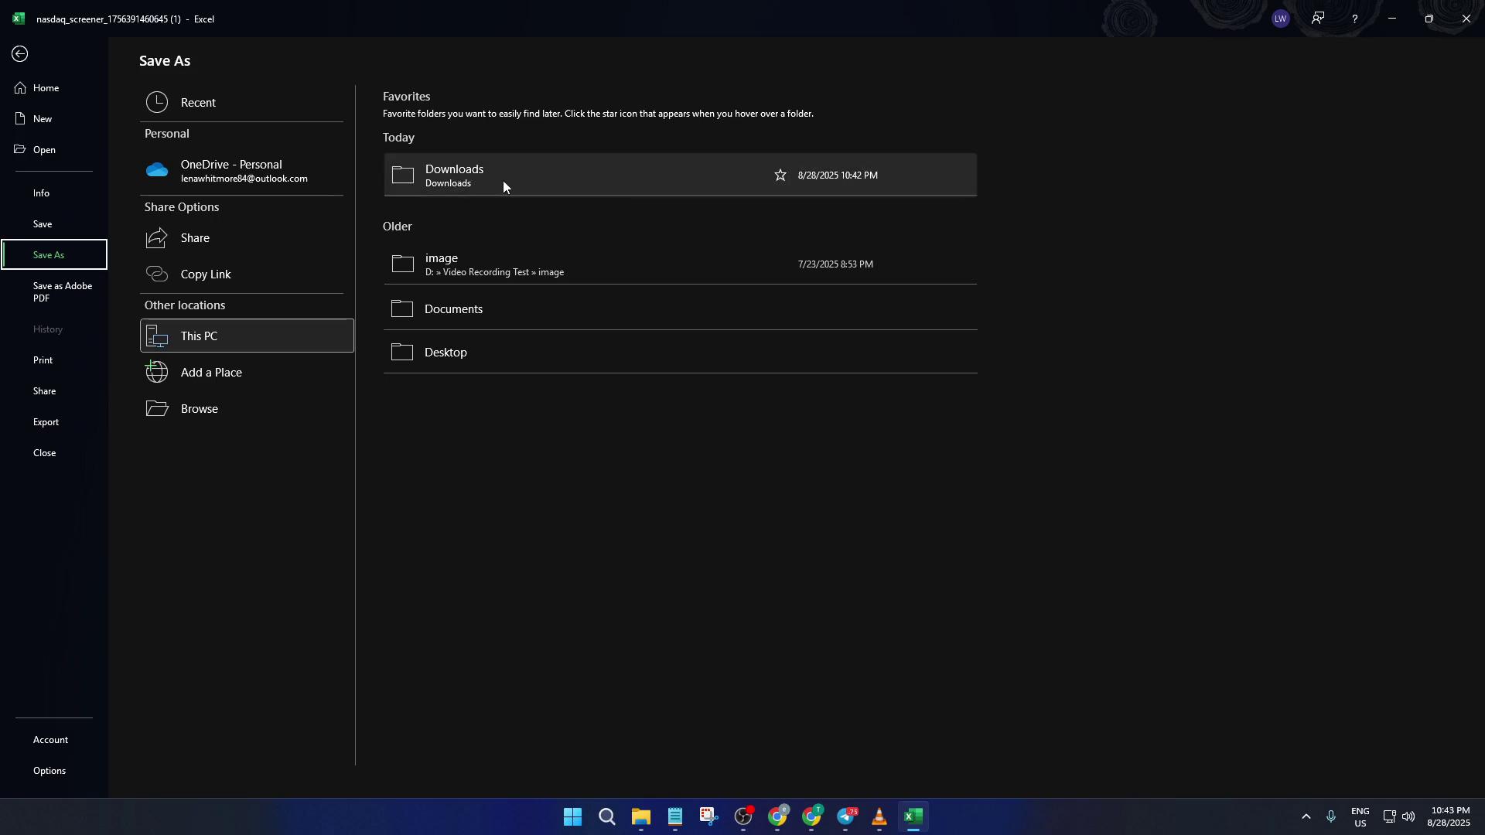
pyautogui.click(497, 271)
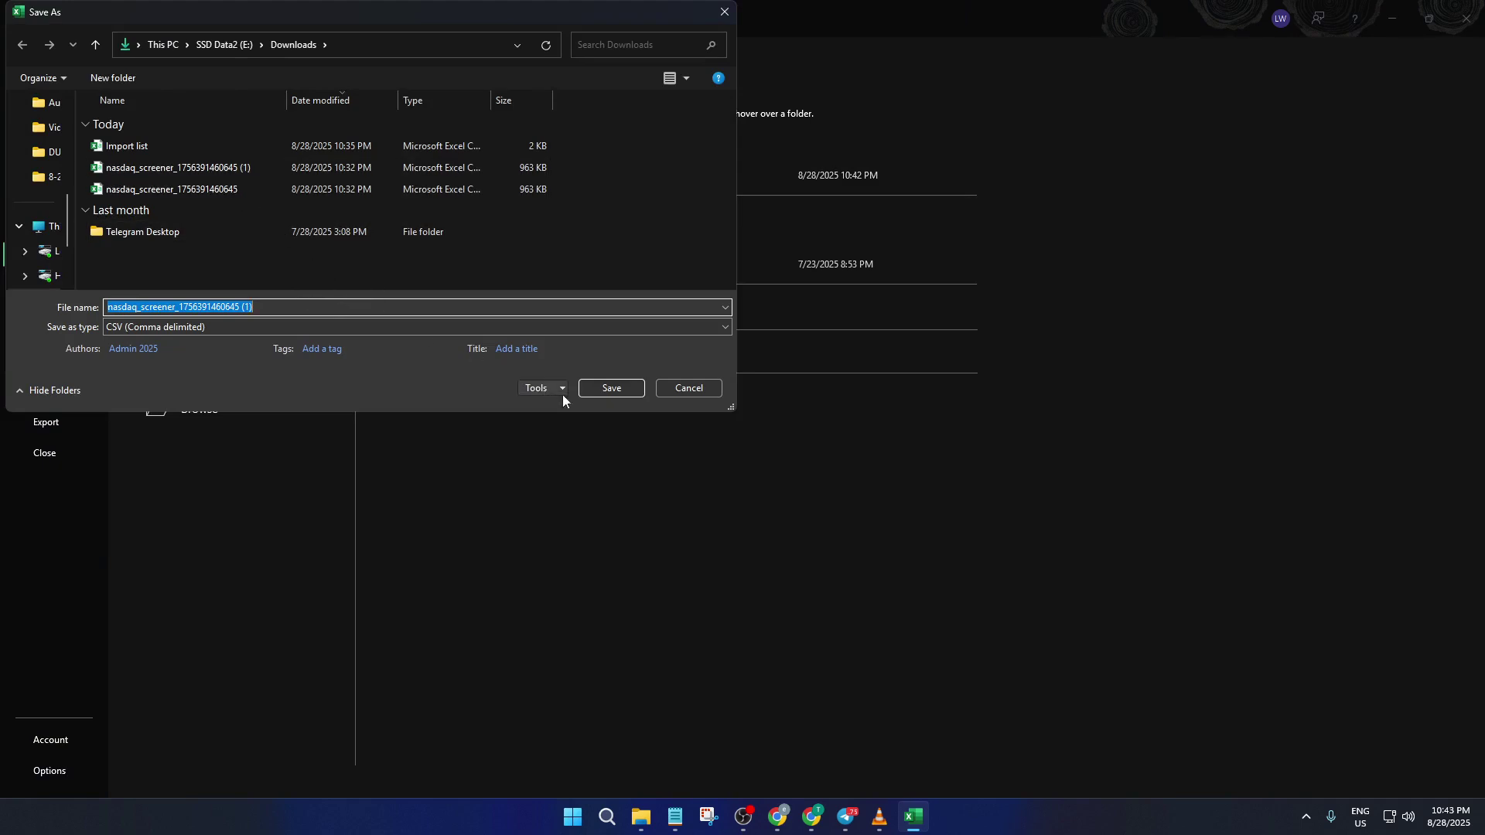
pyautogui.click(600, 392)
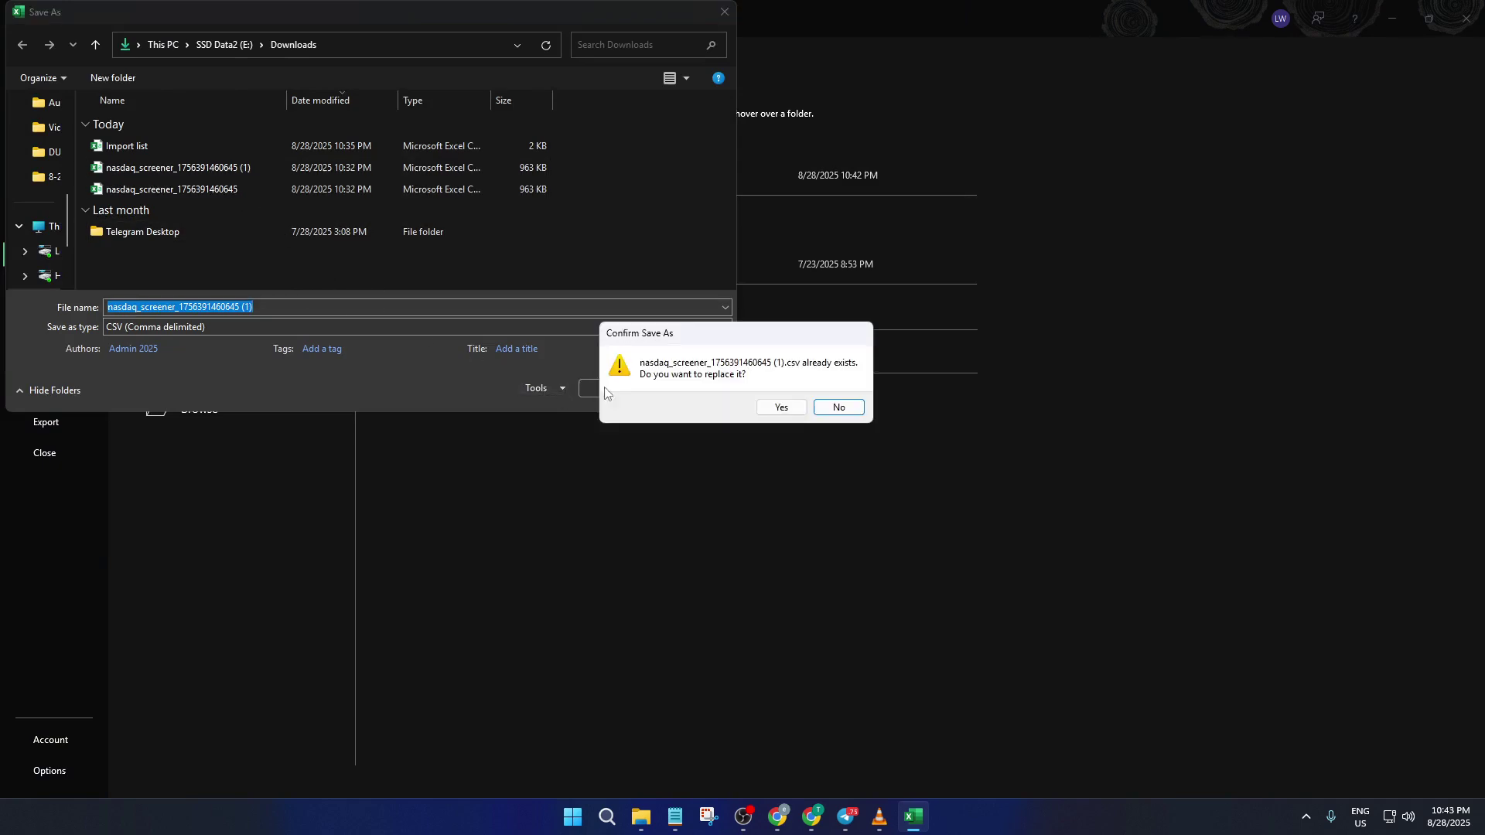
pyautogui.click(778, 409)
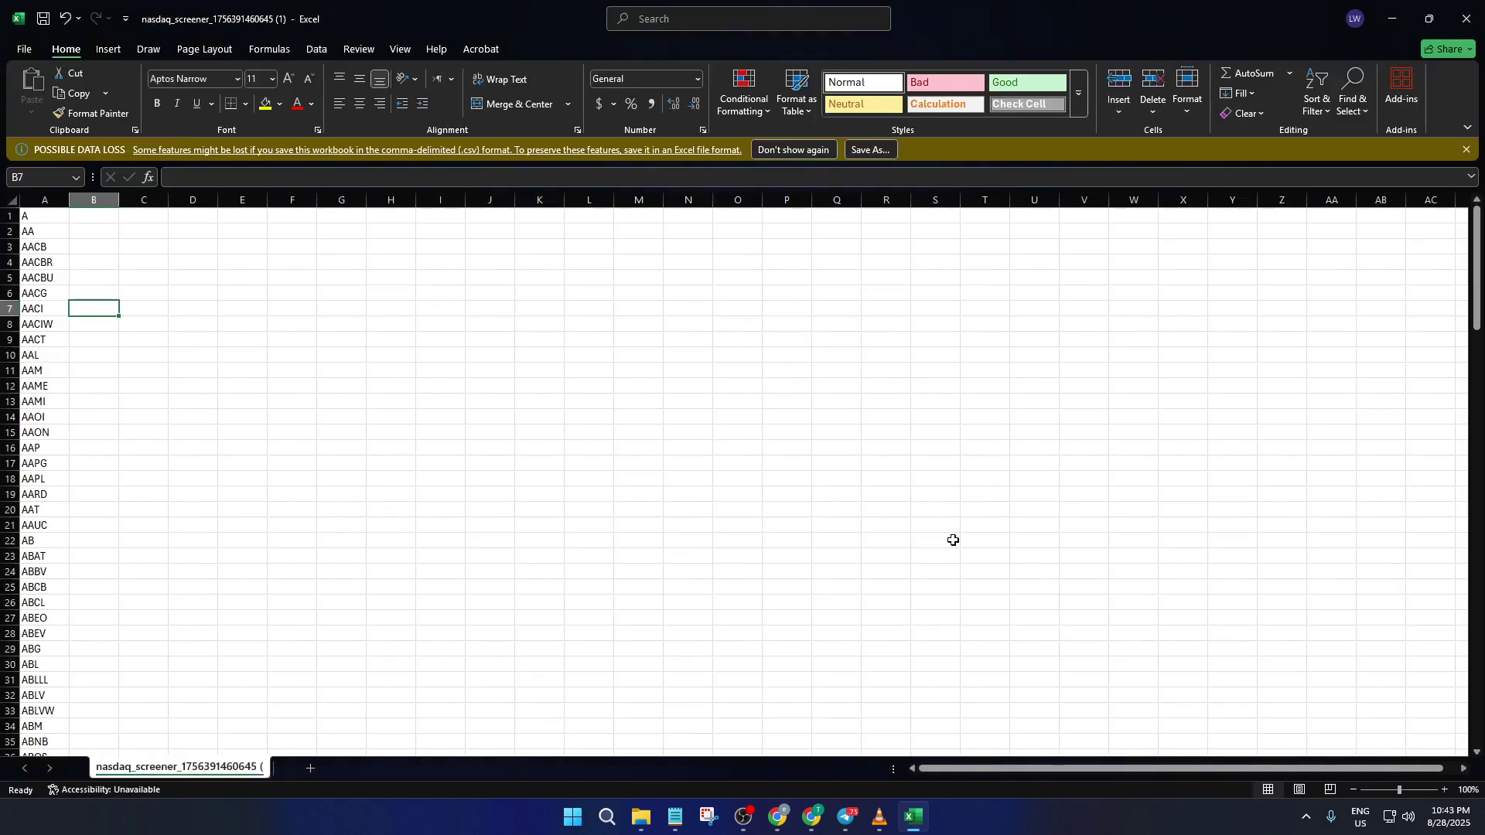
# Return to the TradingView chart in Chrome and choose Import list from the watchlist menu.
pyautogui.click(812, 817)
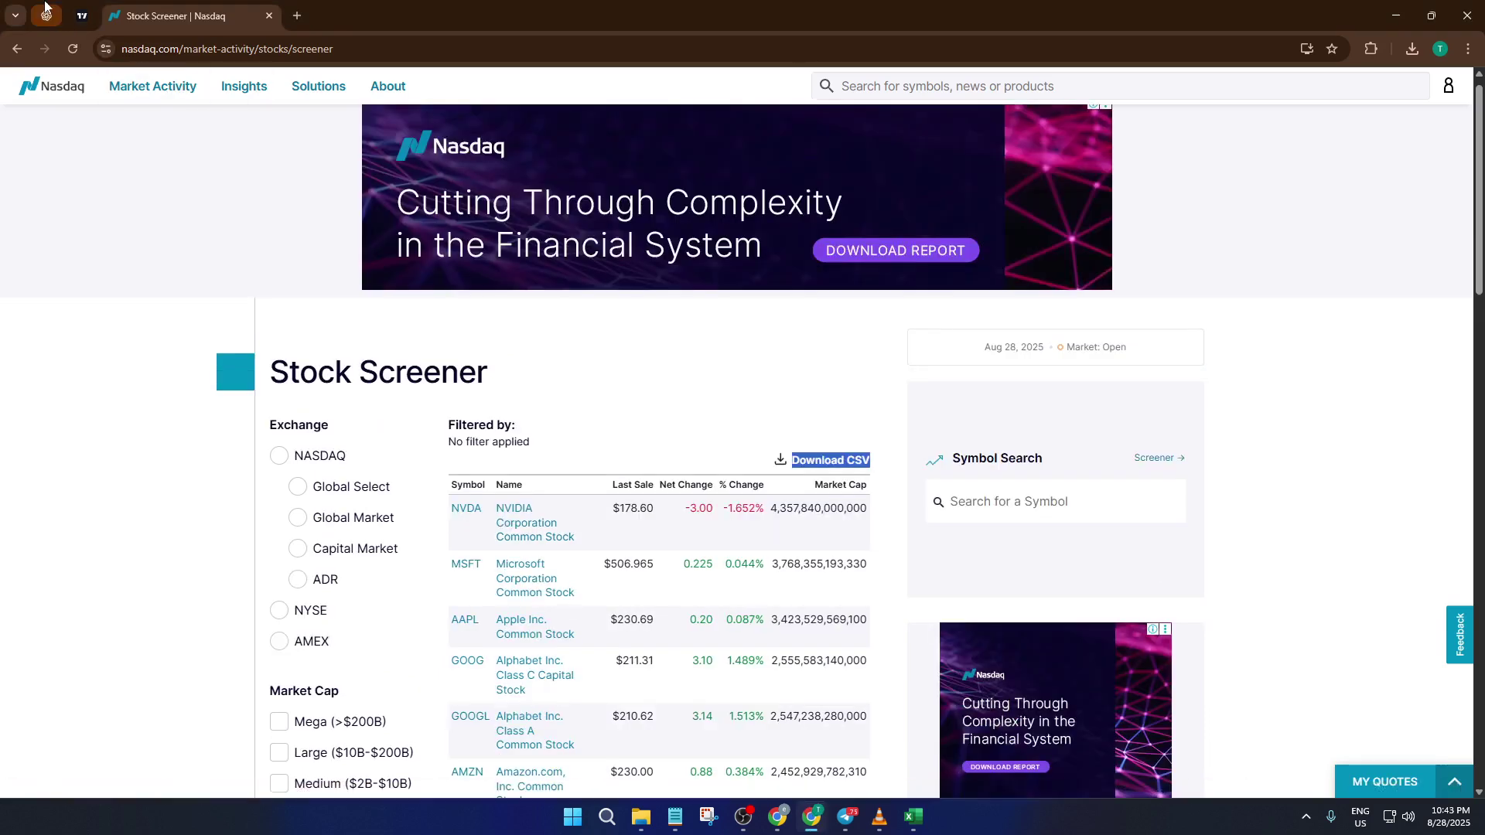
pyautogui.click(75, 11)
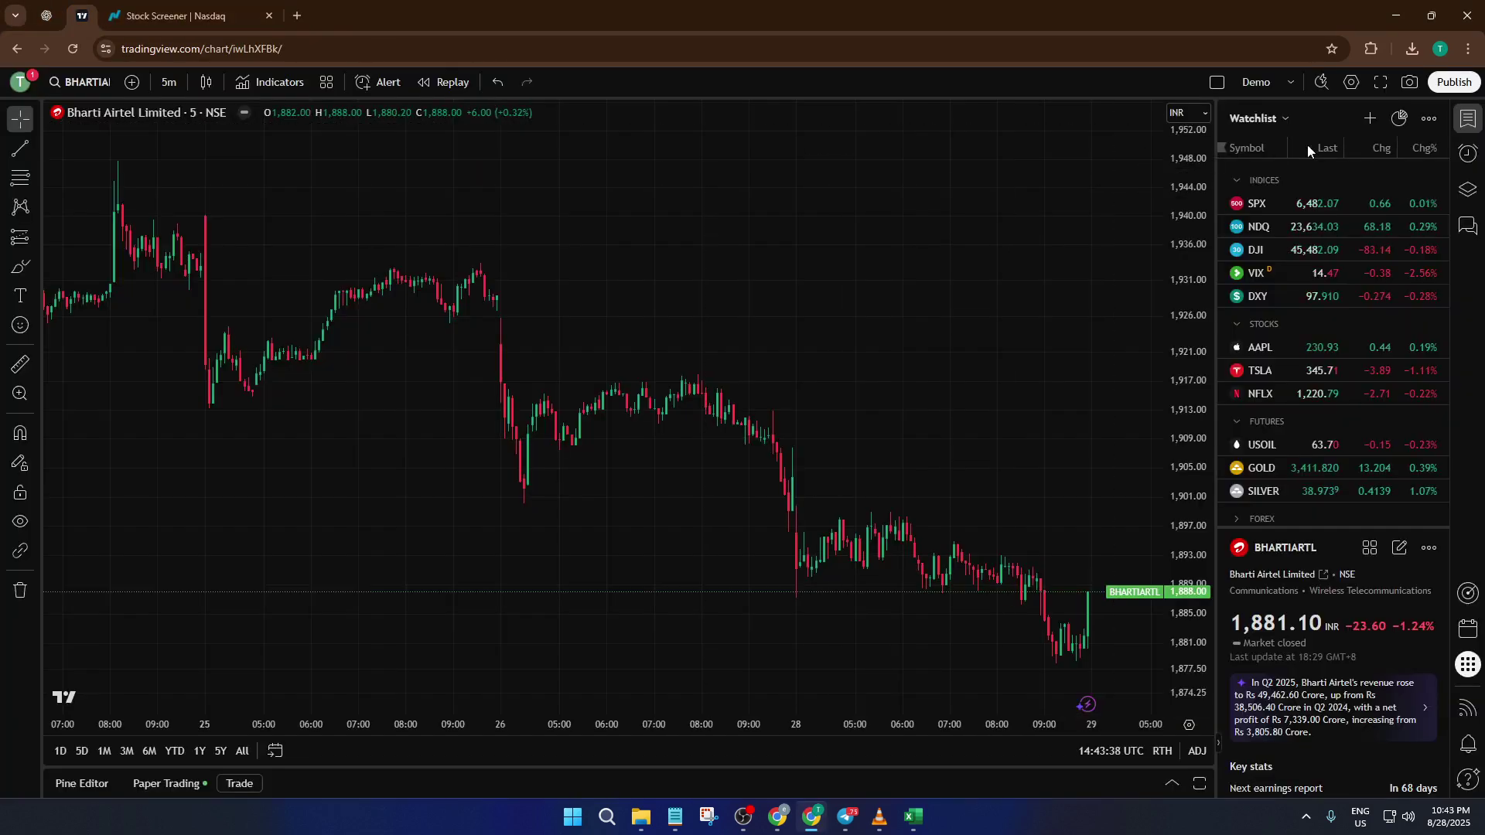
pyautogui.click(1284, 118)
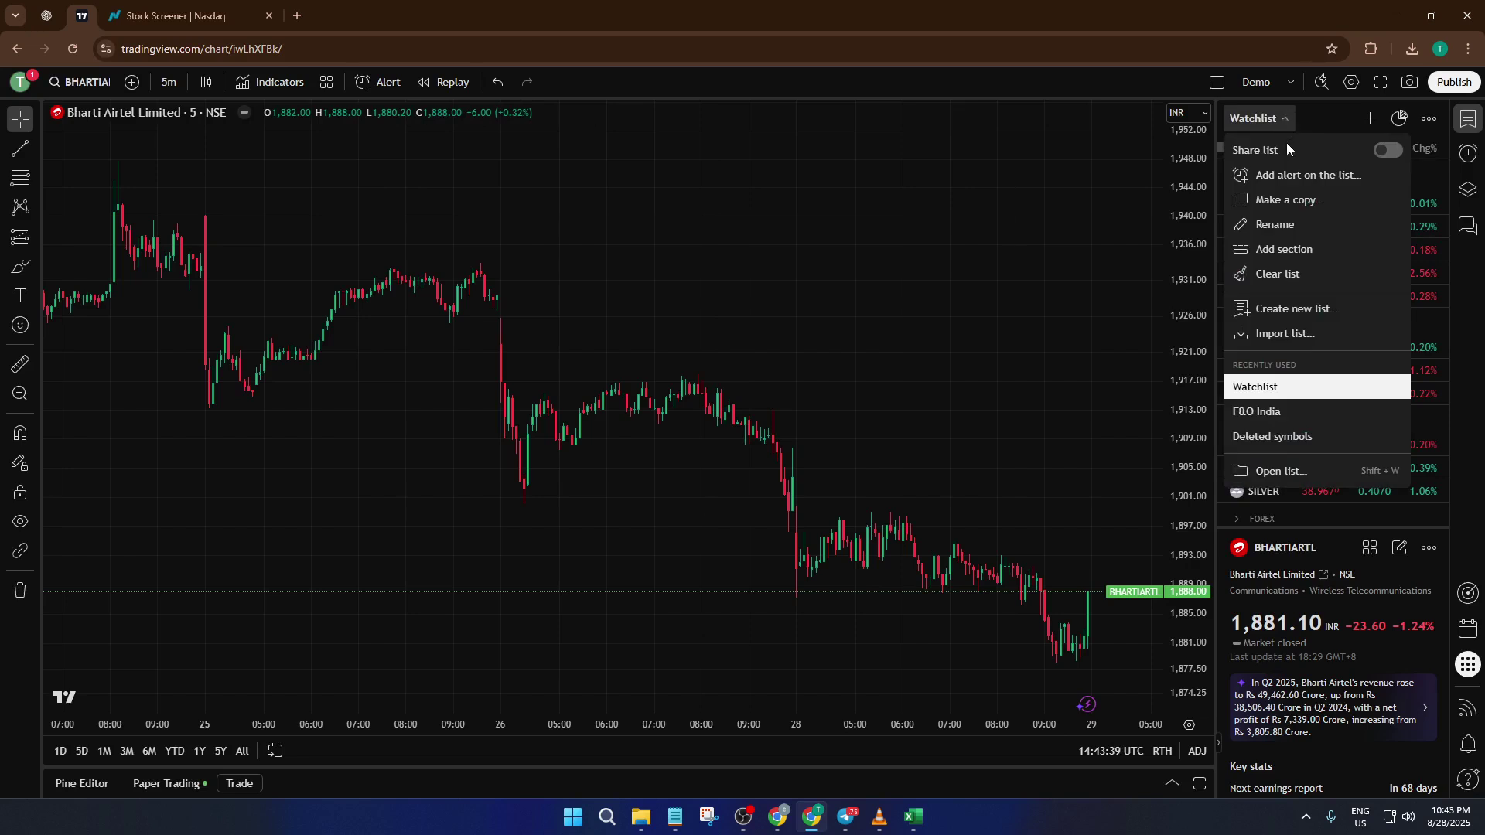
pyautogui.click(1294, 335)
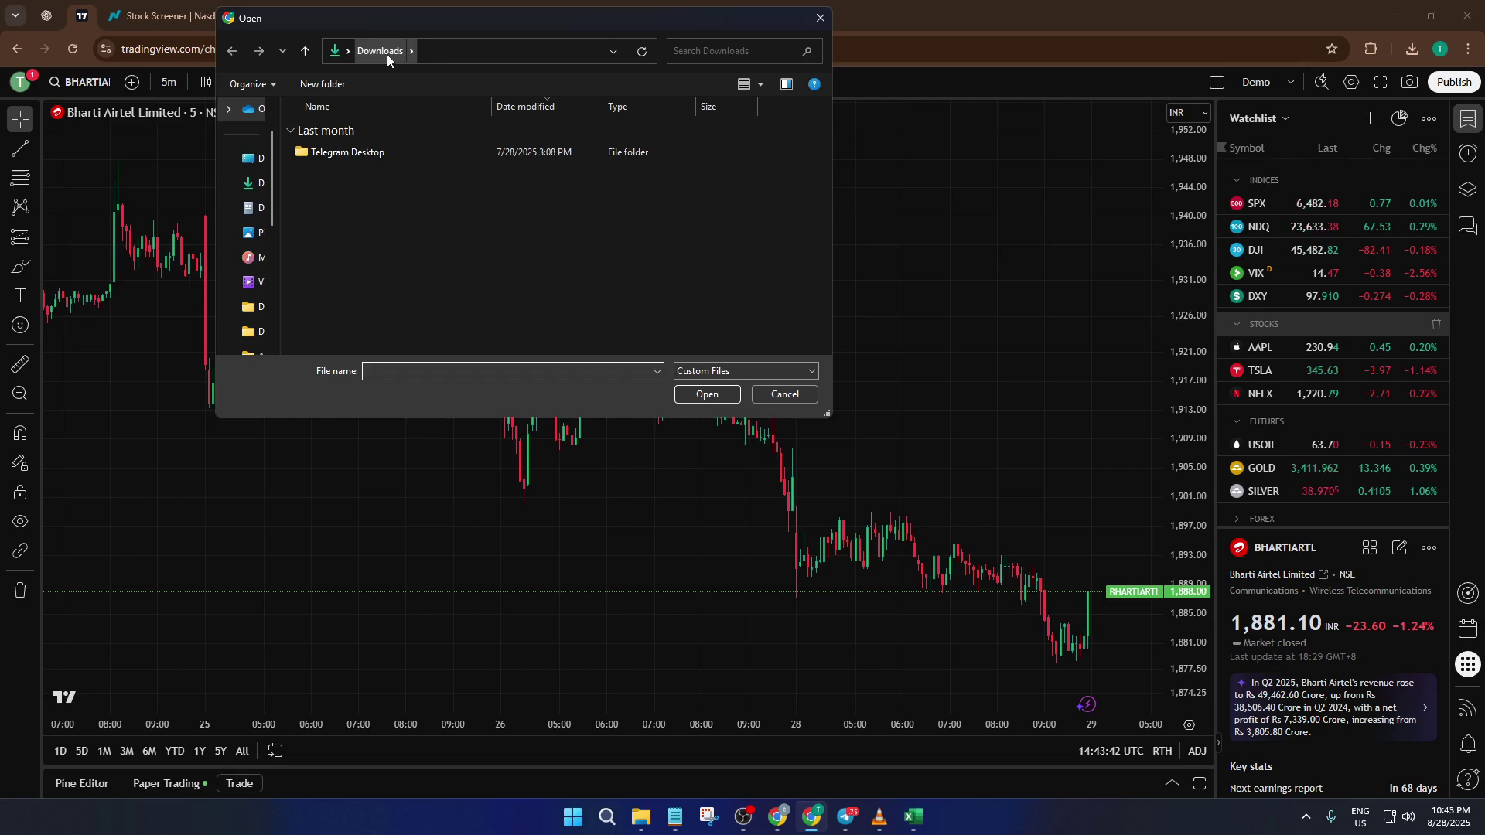
pyautogui.click(740, 370)
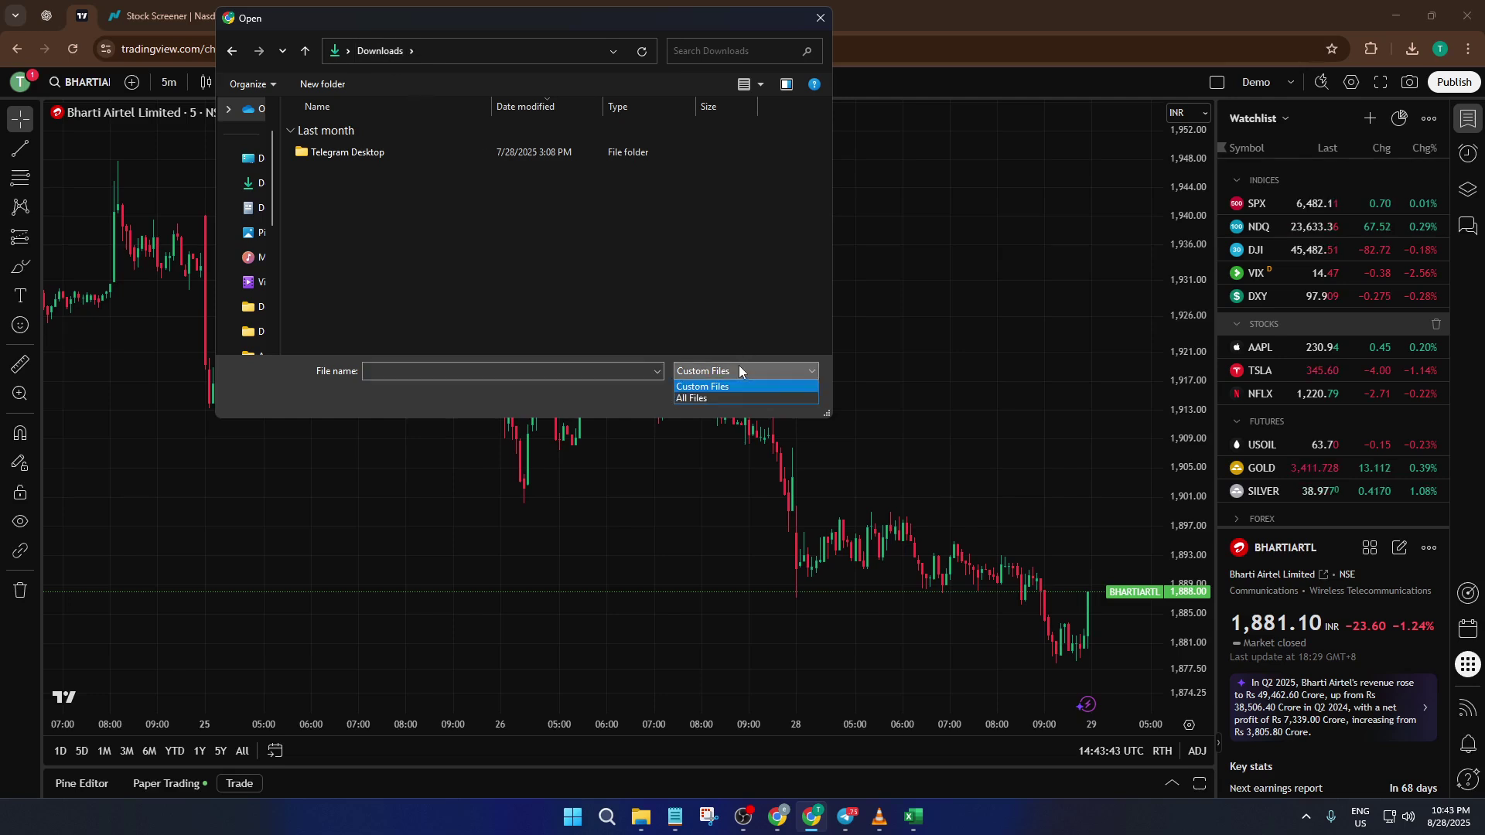
pyautogui.click(719, 396)
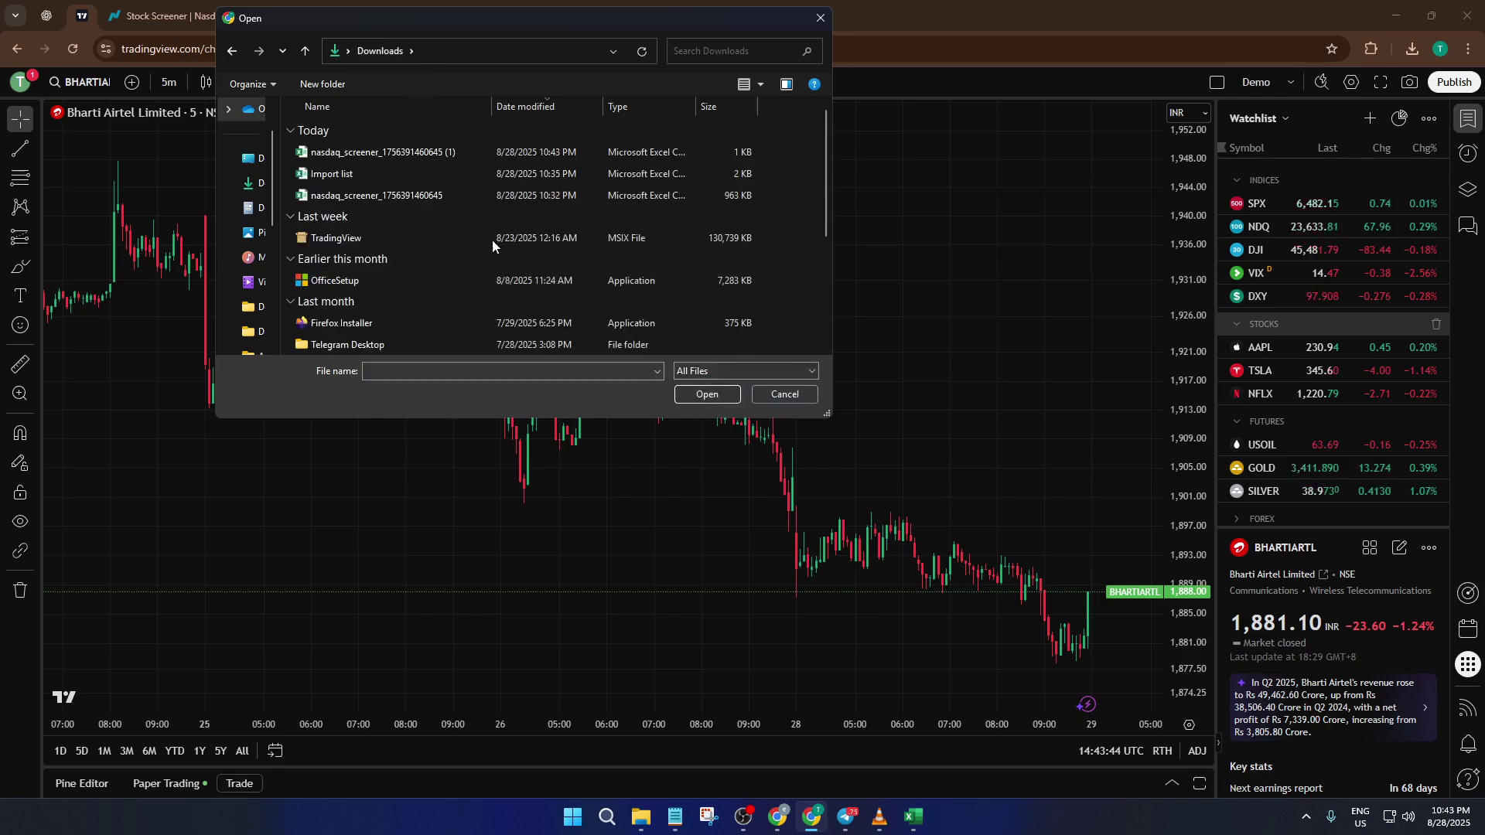
pyautogui.click(448, 156)
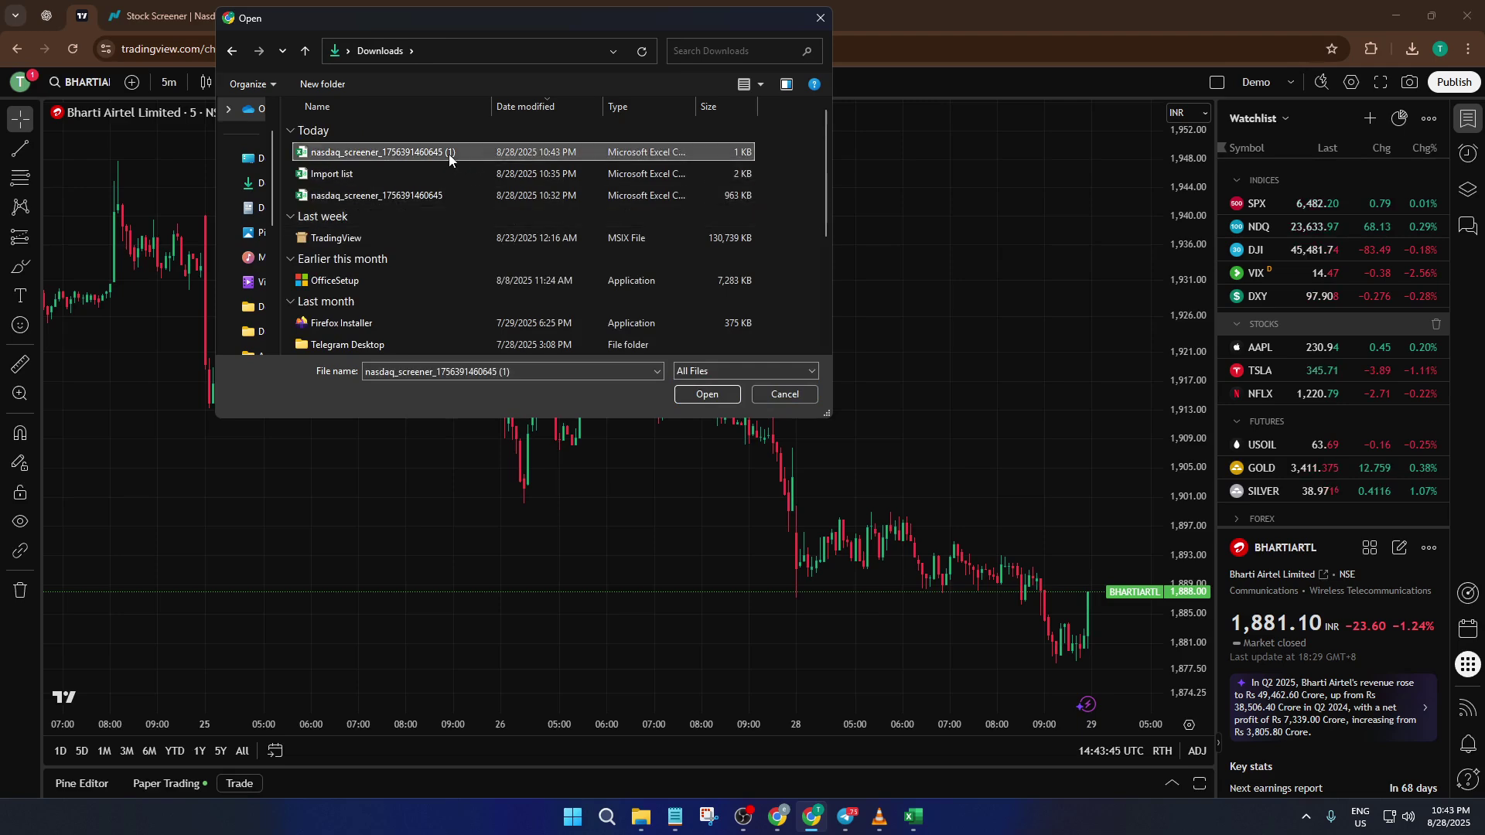
pyautogui.click(706, 395)
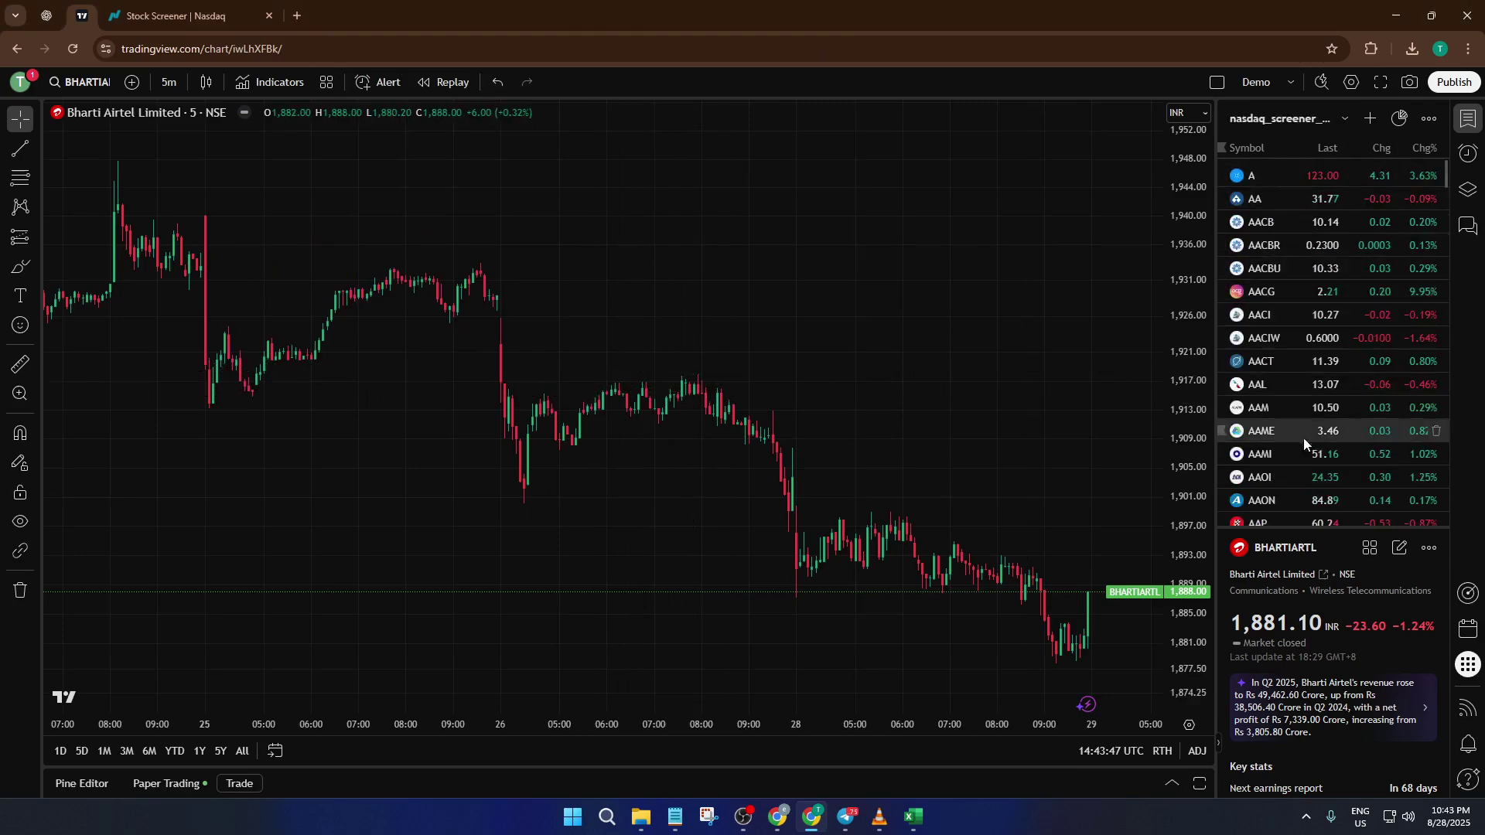
pyautogui.scroll(-15, 1326, 304)
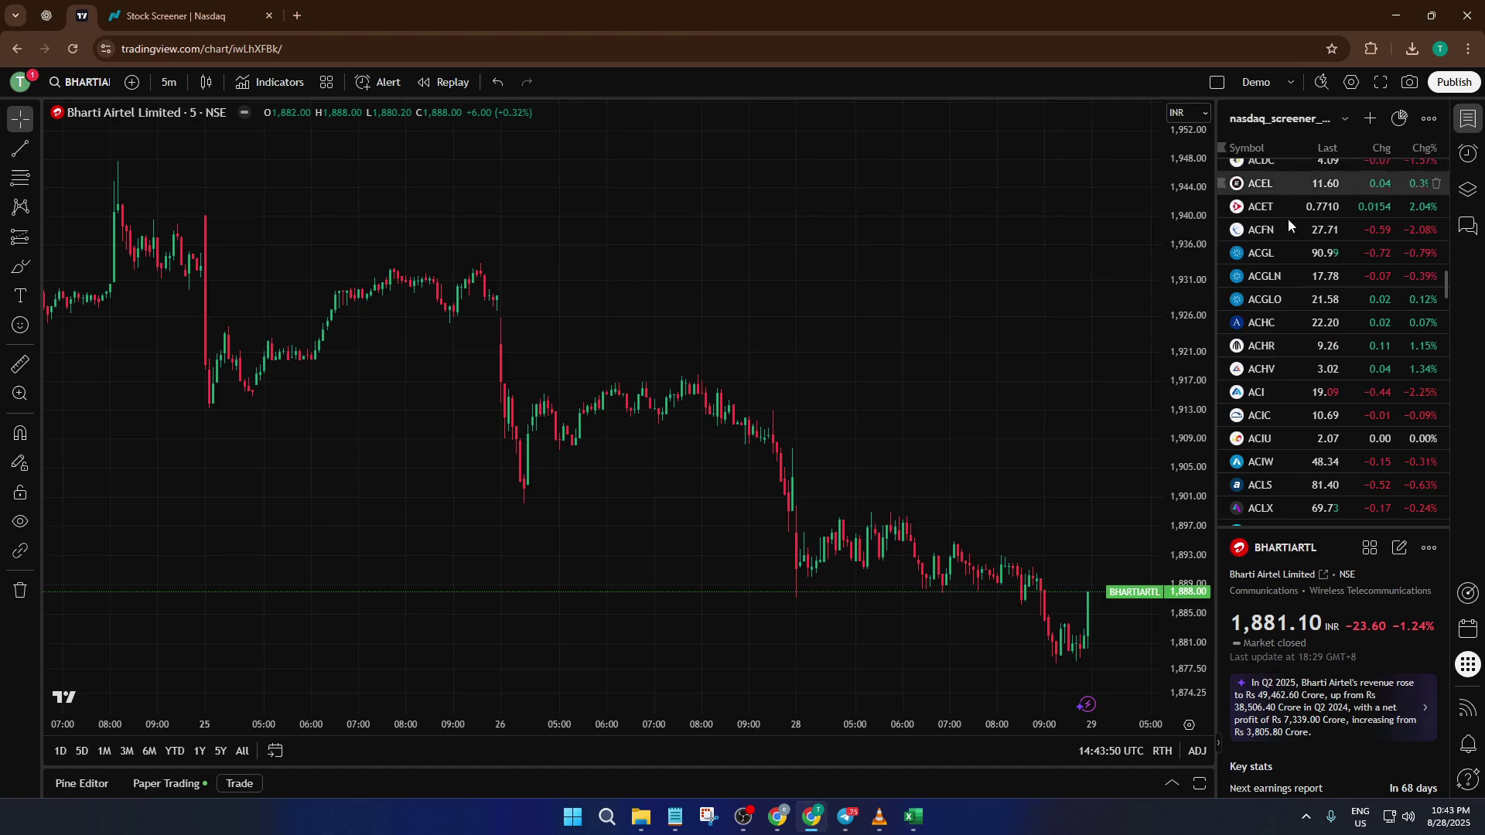
pyautogui.scroll(-5, 1292, 263)
pyautogui.scroll(-5, 1302, 331)
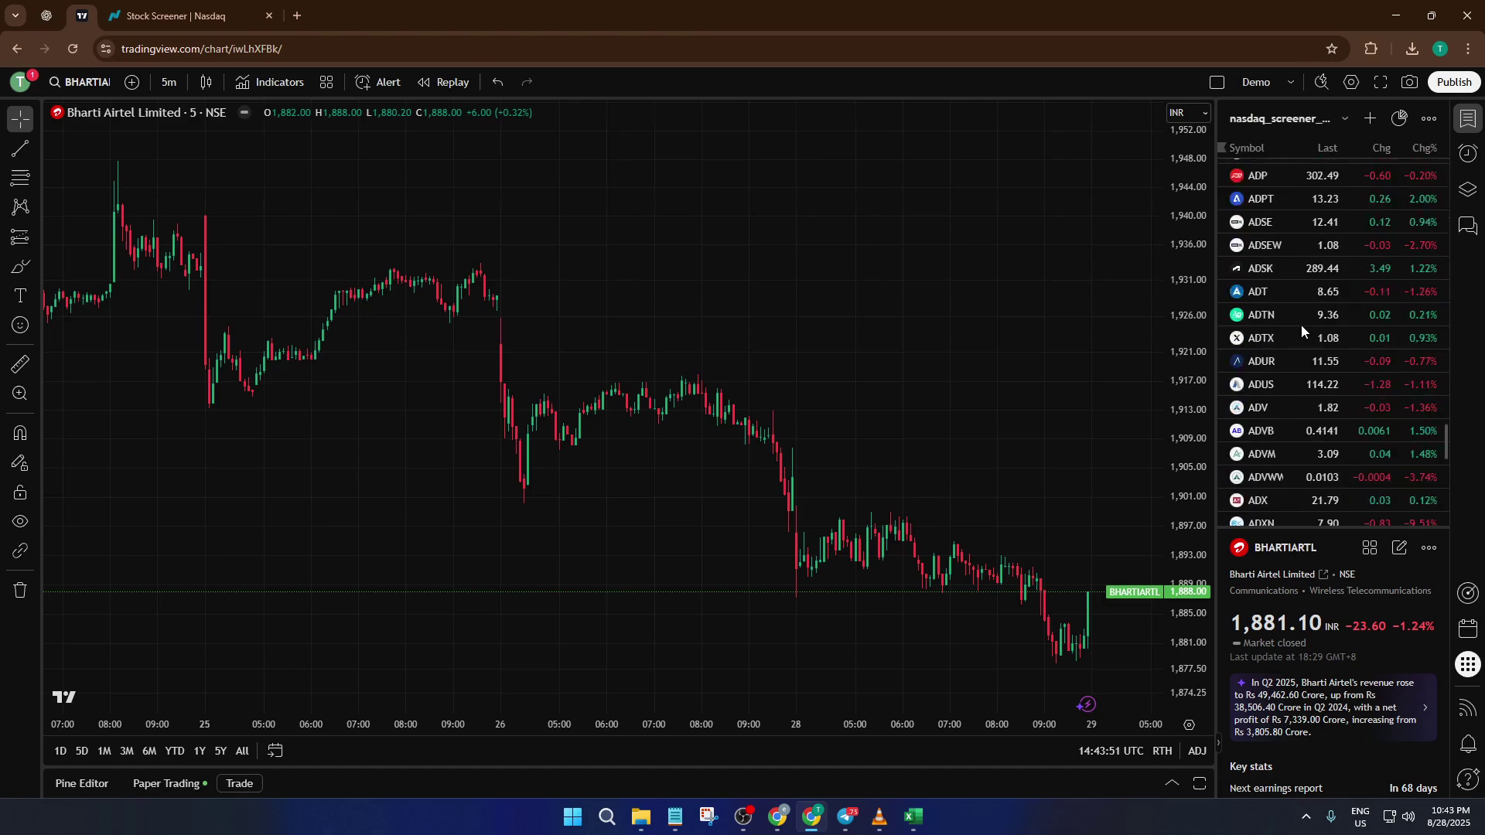
pyautogui.scroll(15, 1301, 328)
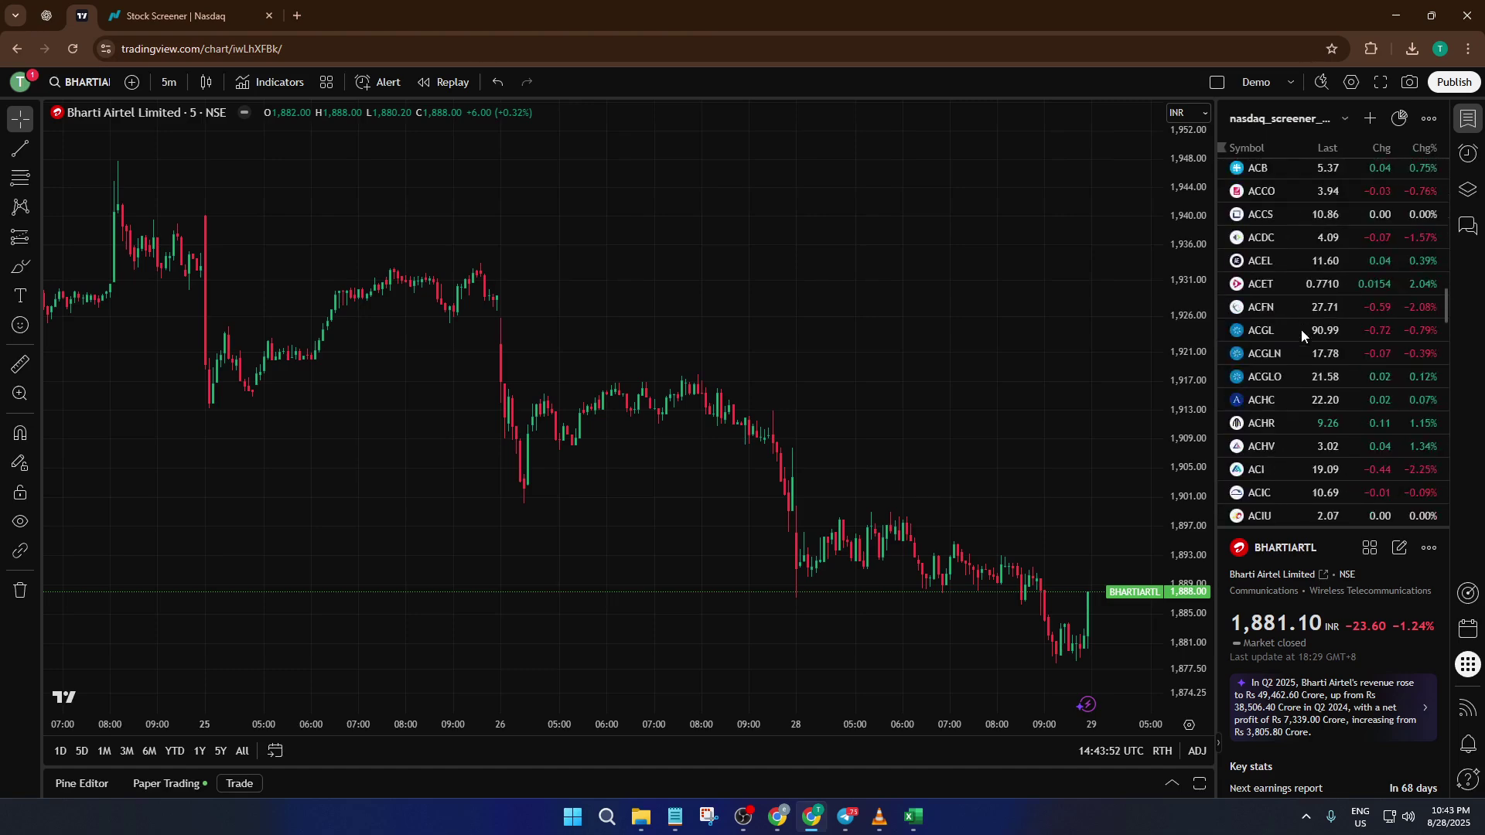
pyautogui.scroll(5, 1301, 328)
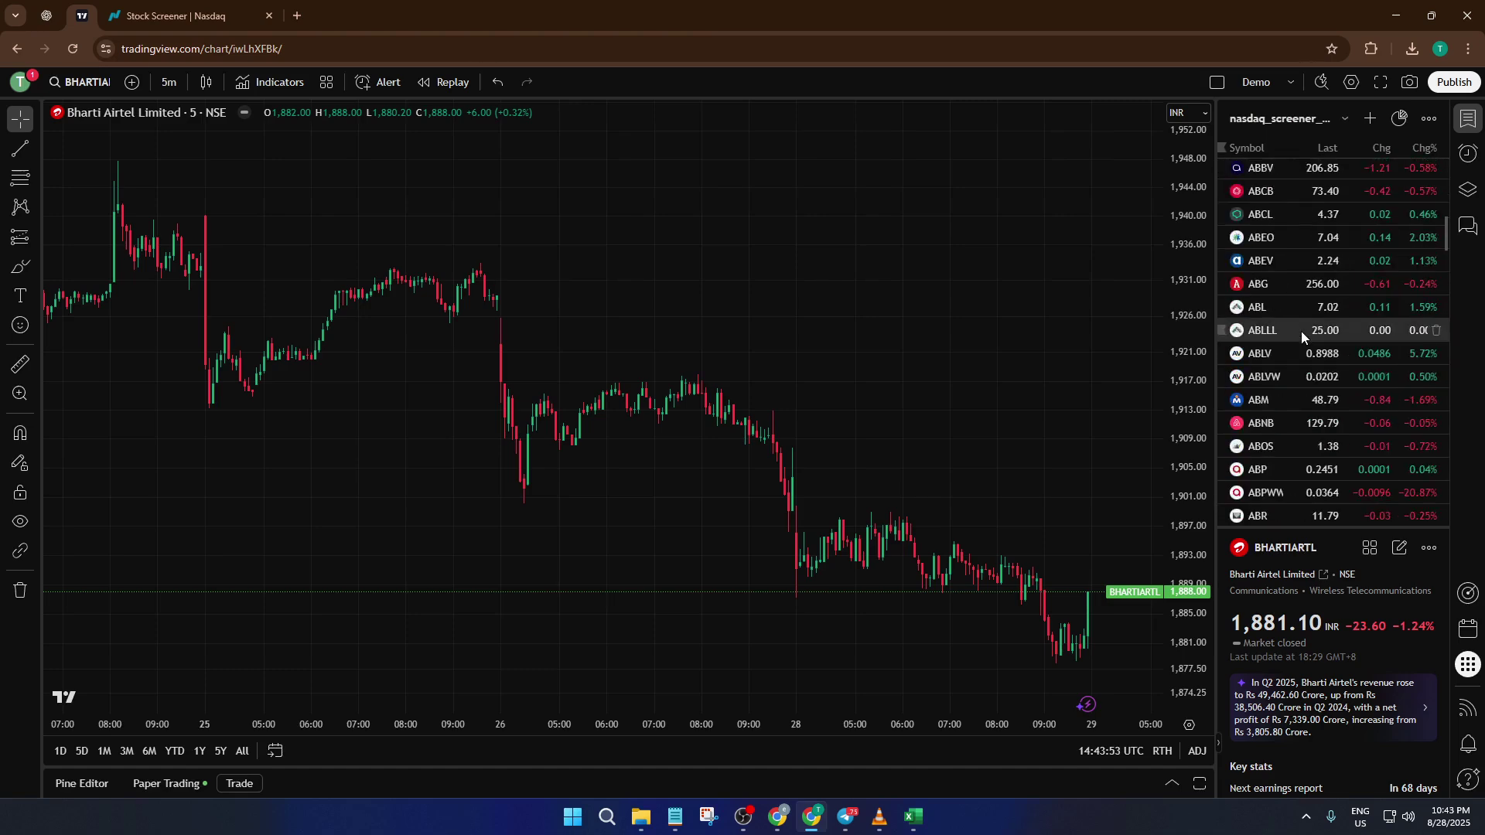